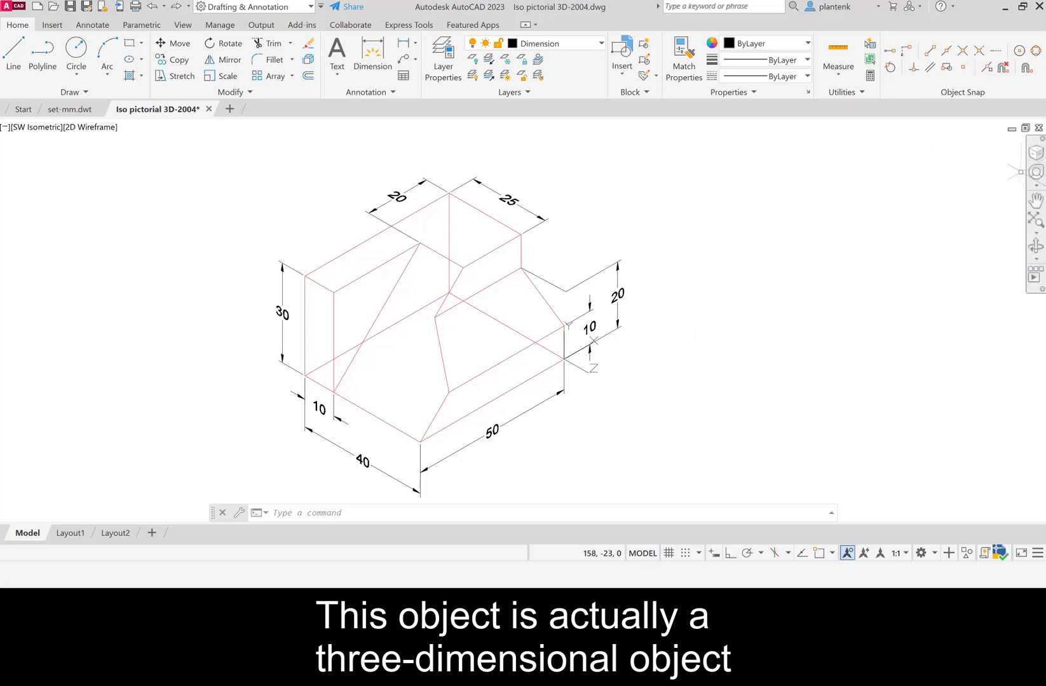
Orbit the dimensioned isometric object to examine it as a three-dimensional model
{"action": "left_click", "coordinate": [1036, 172]}
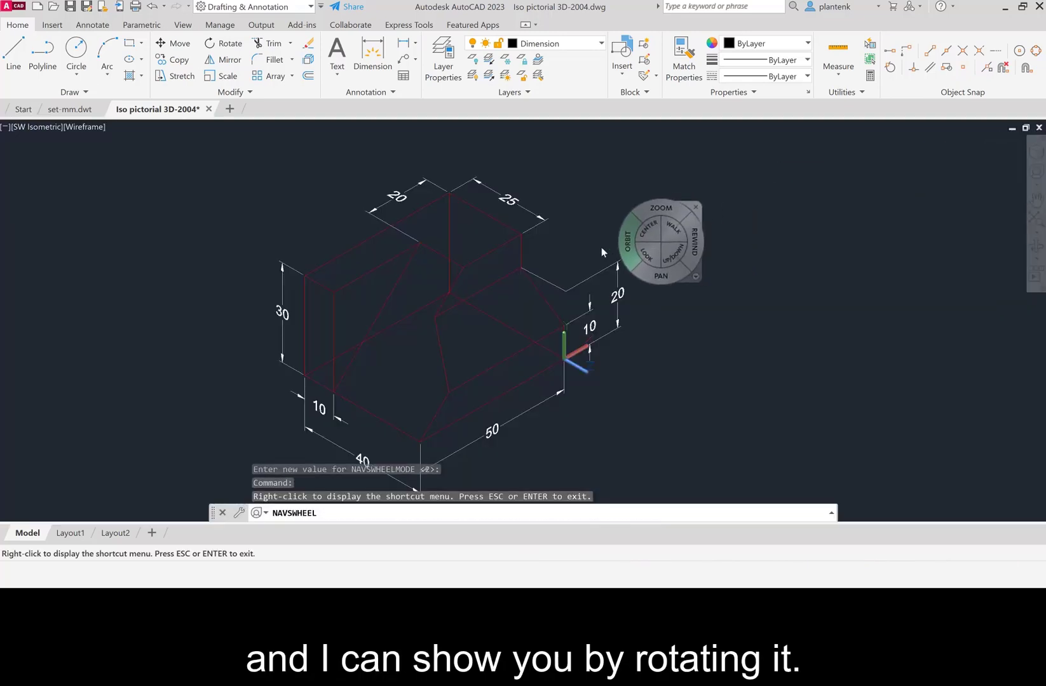
{"action": "left_click_drag", "start_coordinate": [562, 244], "coordinate": [538, 256]}
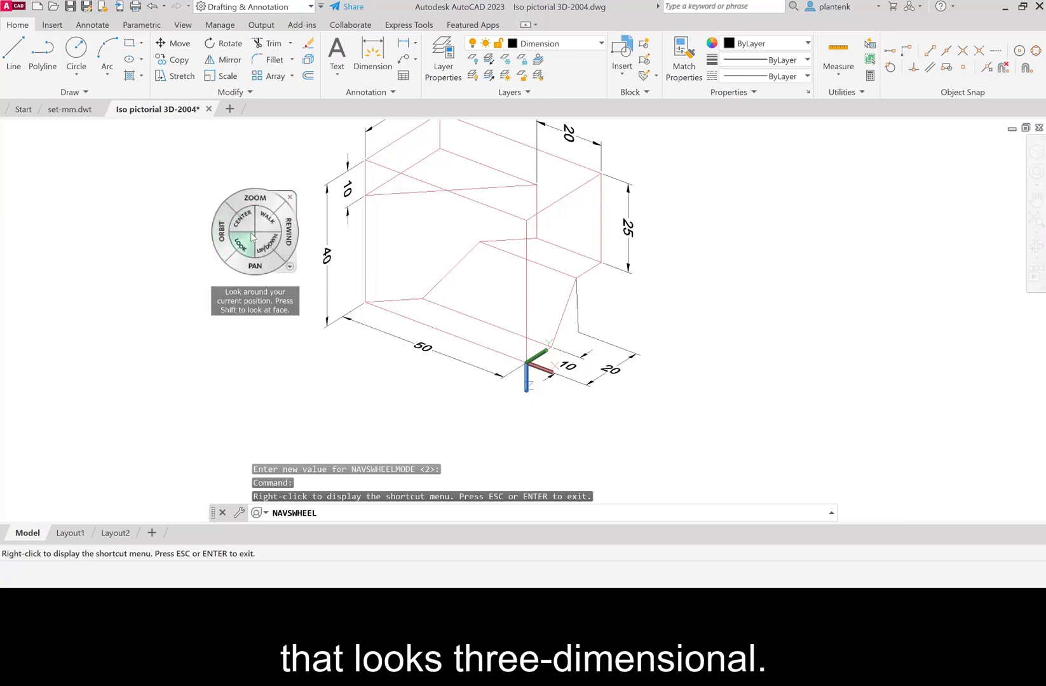
{"action": "key", "text": "Escape"}
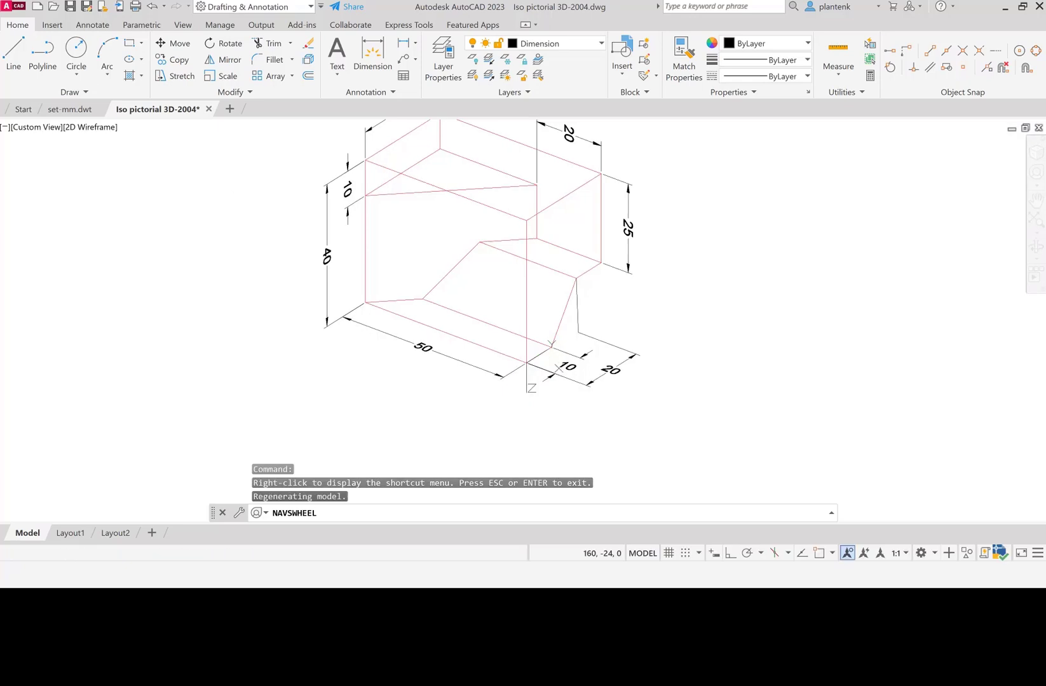
Save the set-mm.dwt template as an AutoCAD 2018 drawing named Iso Pictorial Tut in the Iso Tut folder, replacing the existing file
{"action": "left_click", "coordinate": [69, 110]}
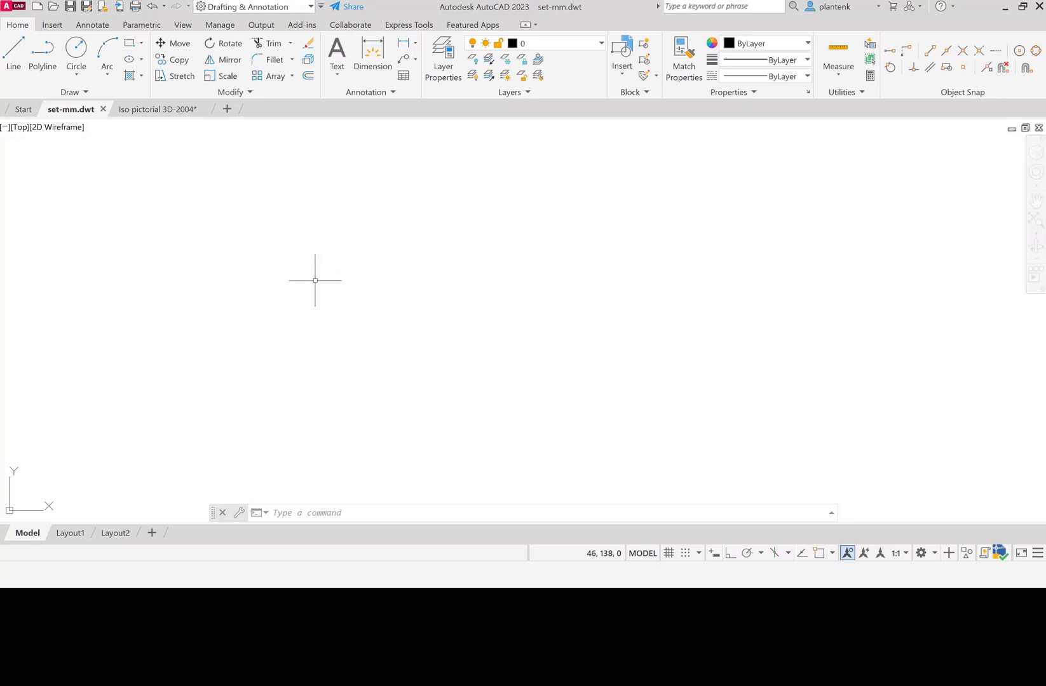
{"action": "left_click", "coordinate": [86, 8]}
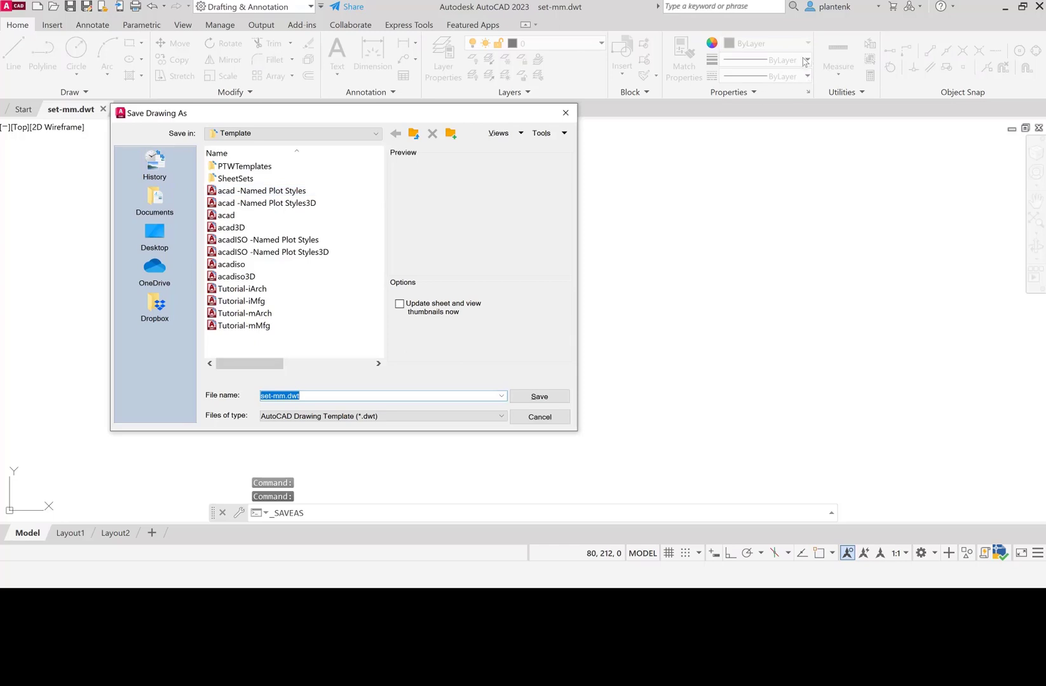
{"action": "left_click", "coordinate": [405, 417]}
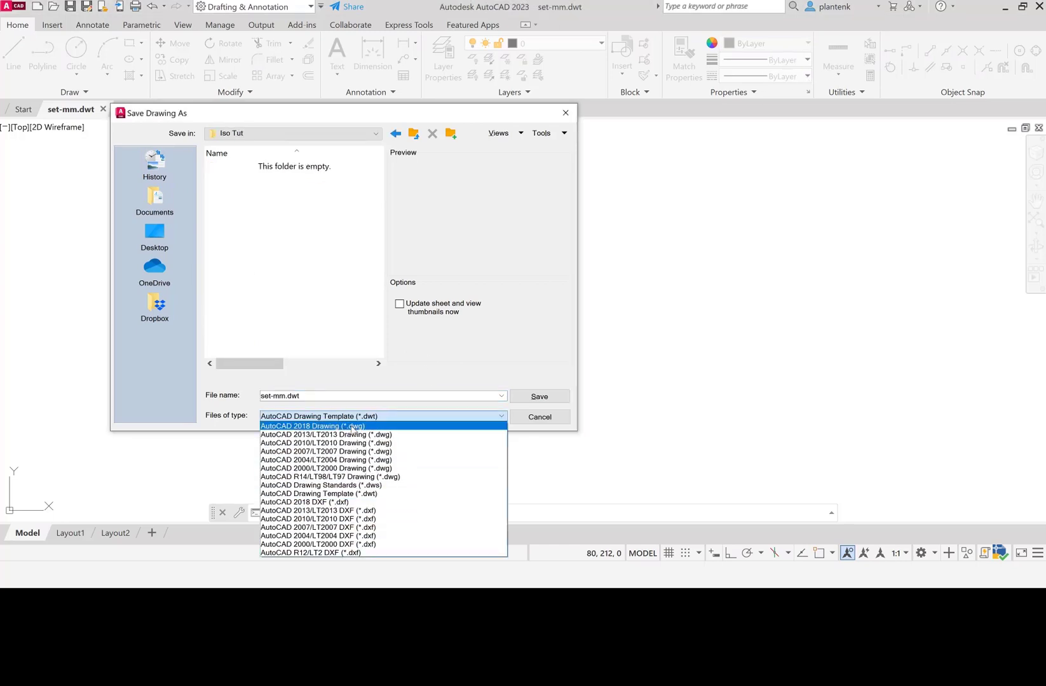
{"action": "left_click", "coordinate": [354, 429]}
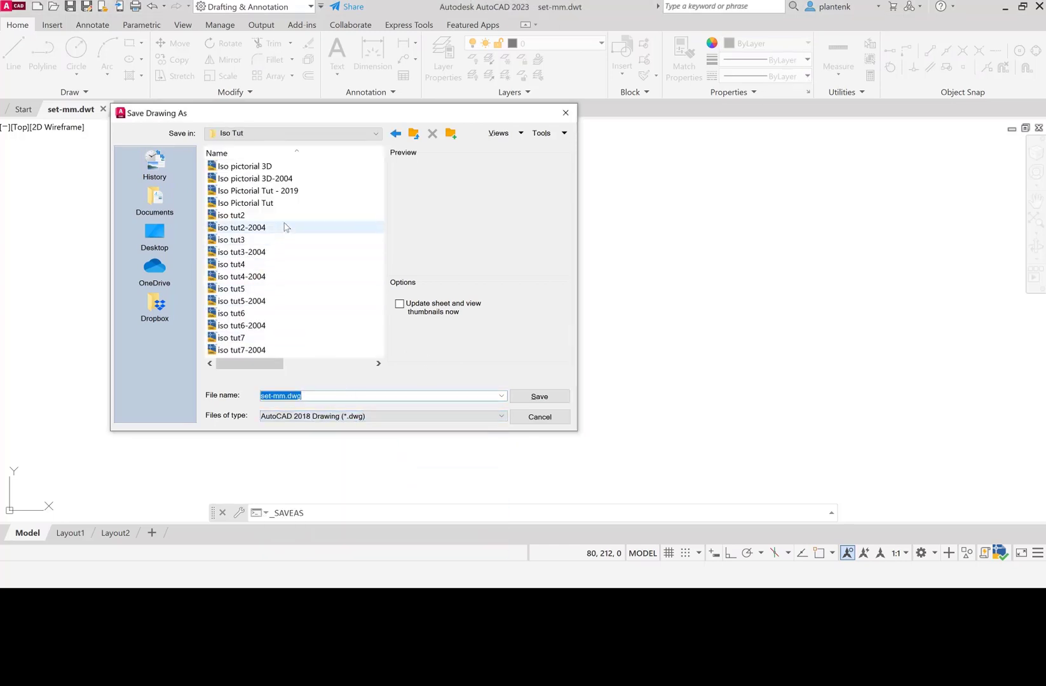
{"action": "left_click", "coordinate": [248, 205]}
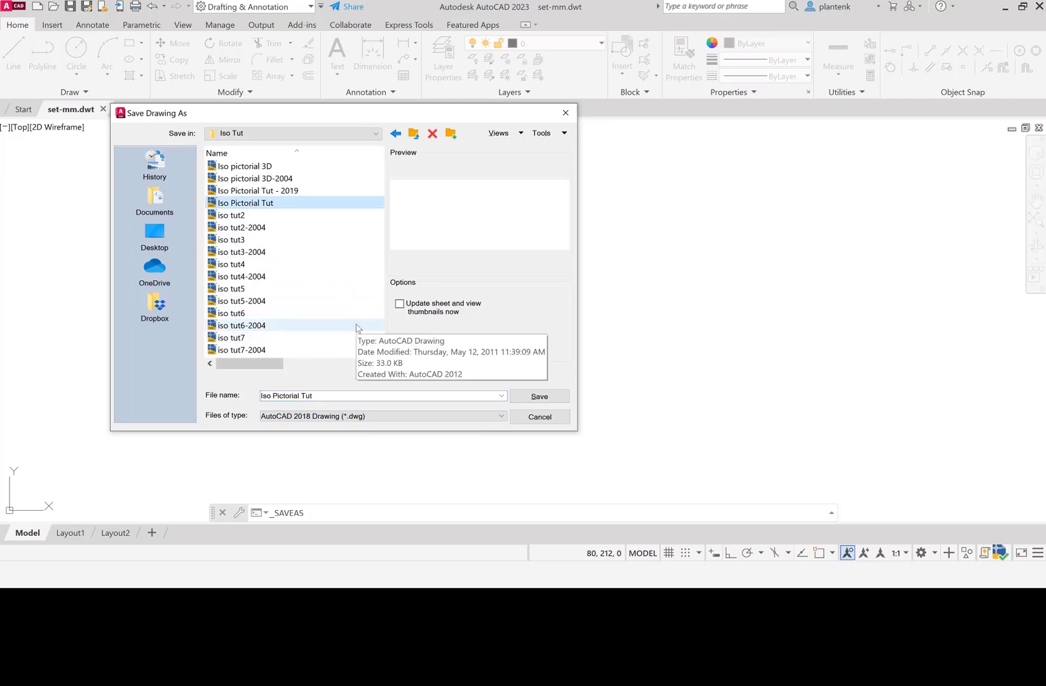
{"action": "left_click", "coordinate": [544, 399]}
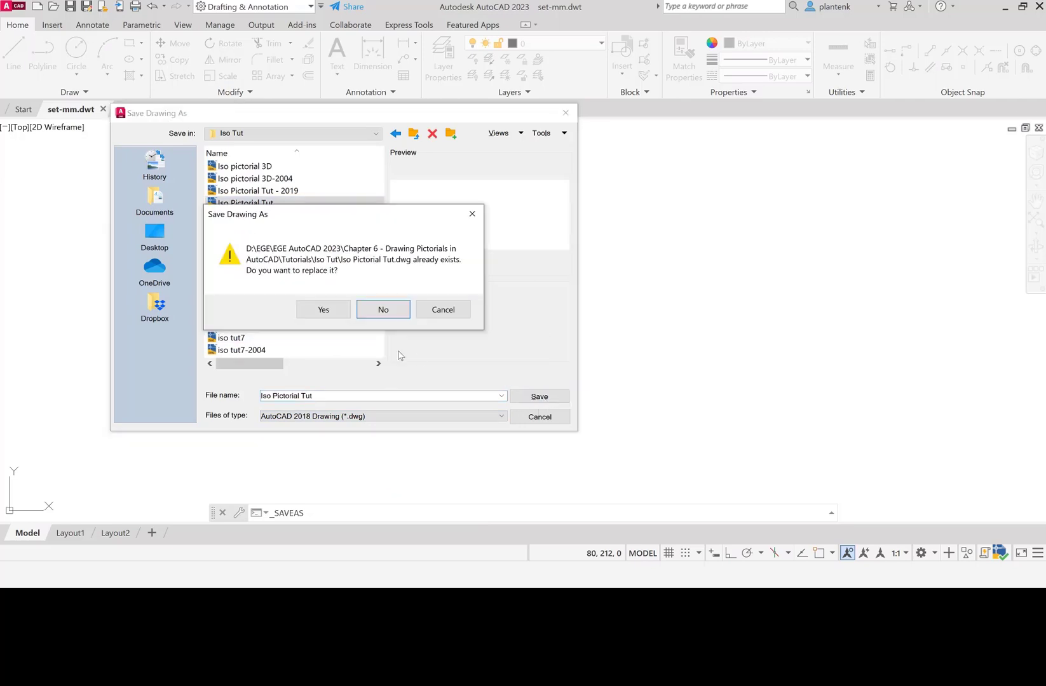
{"action": "left_click", "coordinate": [328, 313]}
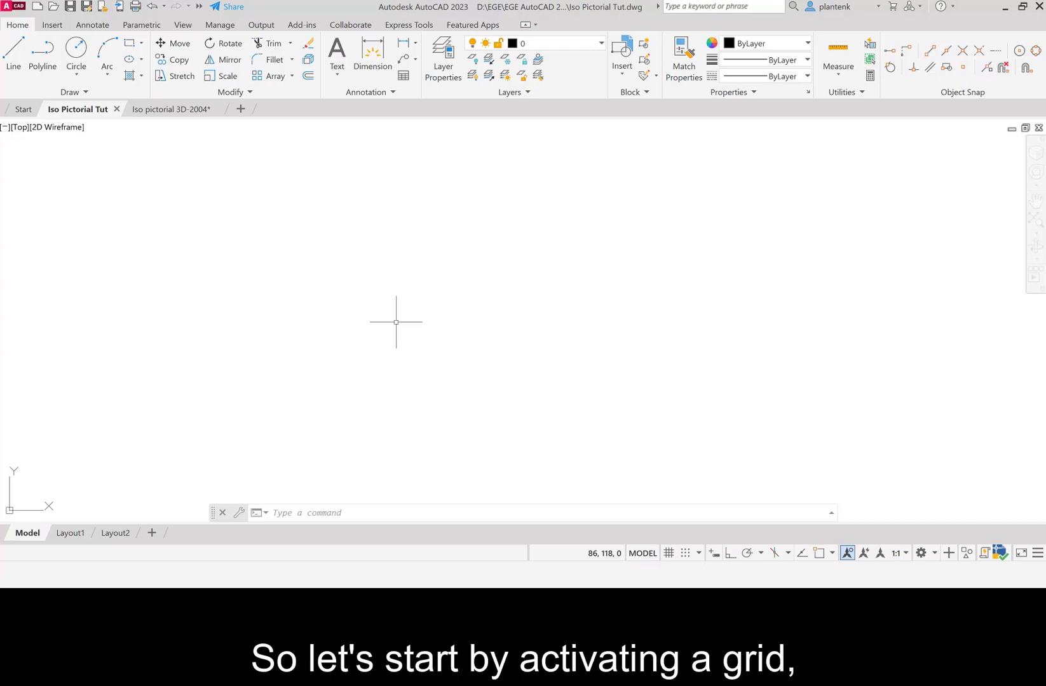
Turn on the drawing grid with a spacing of 10 mm
{"action": "type", "text": "gr"}
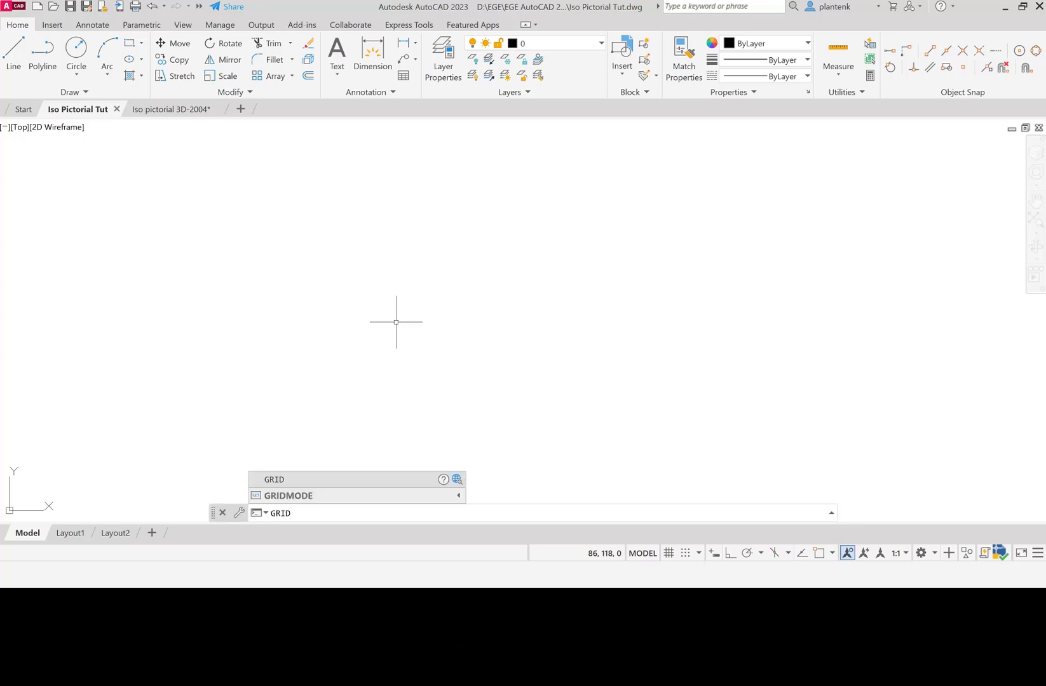
{"action": "key", "text": "Return"}
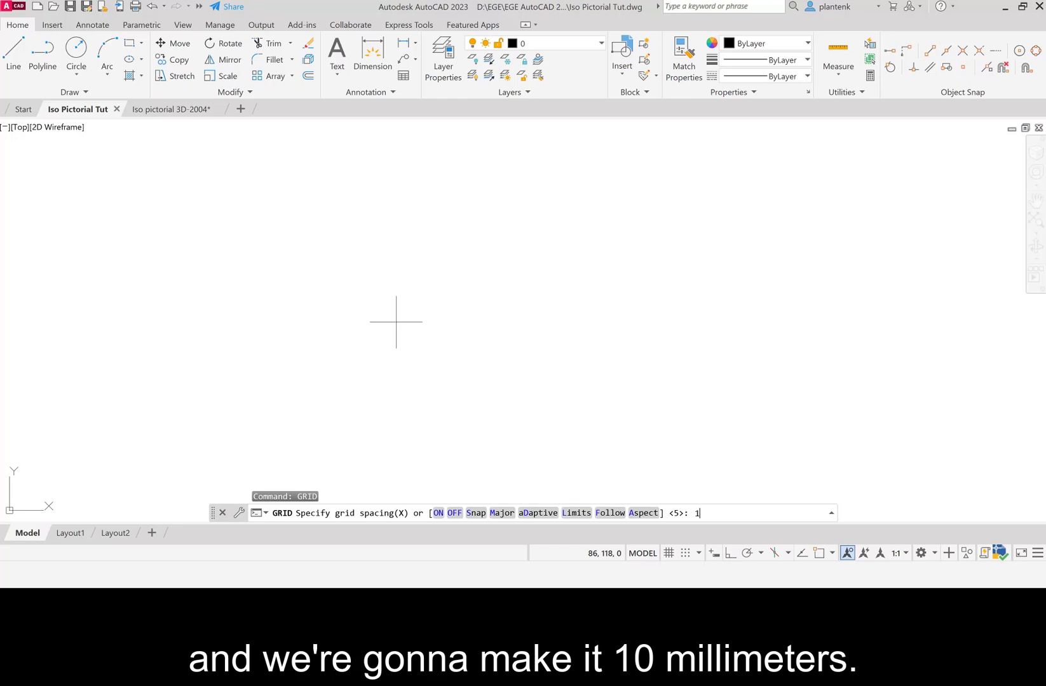
{"action": "key", "text": "Return"}
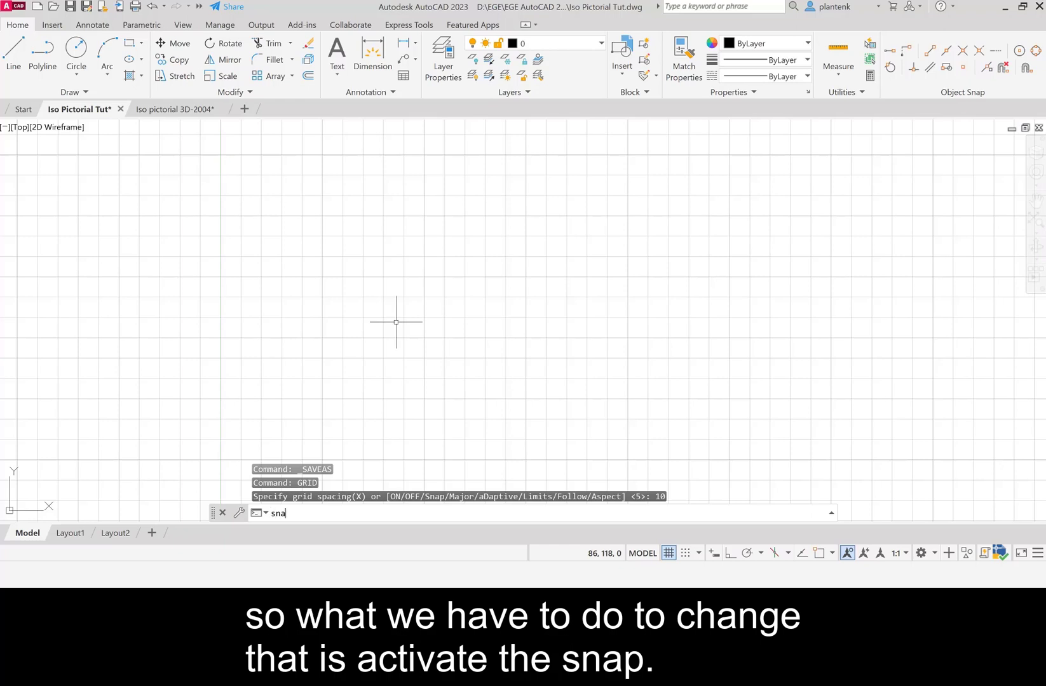
Change the snap style to Isometric with a vertical spacing of 5 mm
{"action": "type", "text": "p"}
{"action": "key", "text": "Return"}
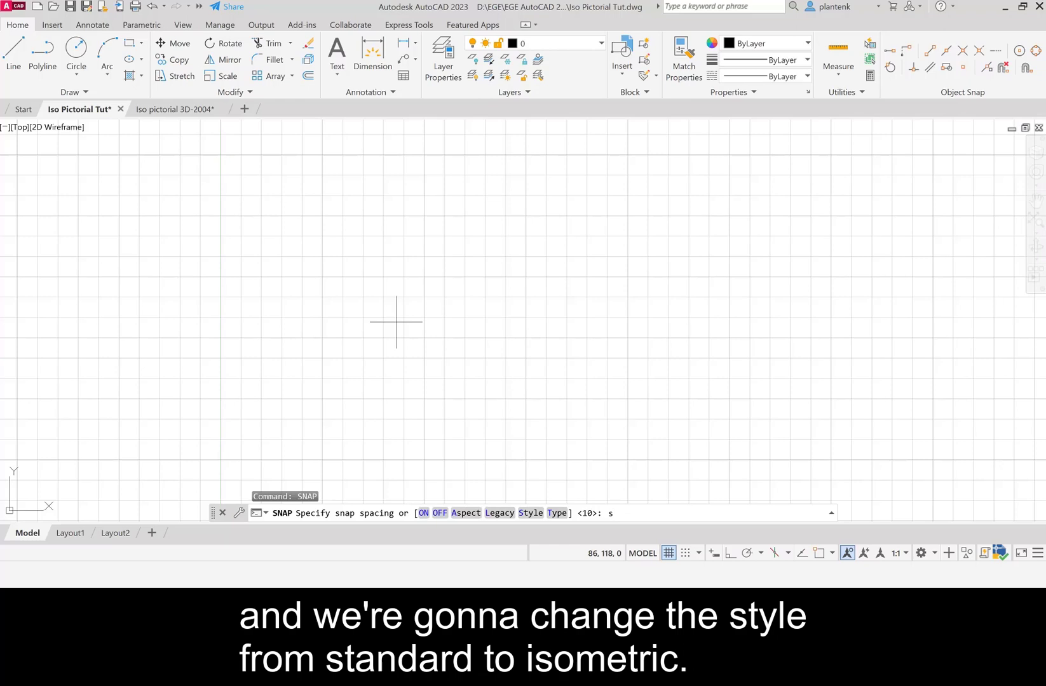
{"action": "type", "text": "s"}
{"action": "key", "text": "Return"}
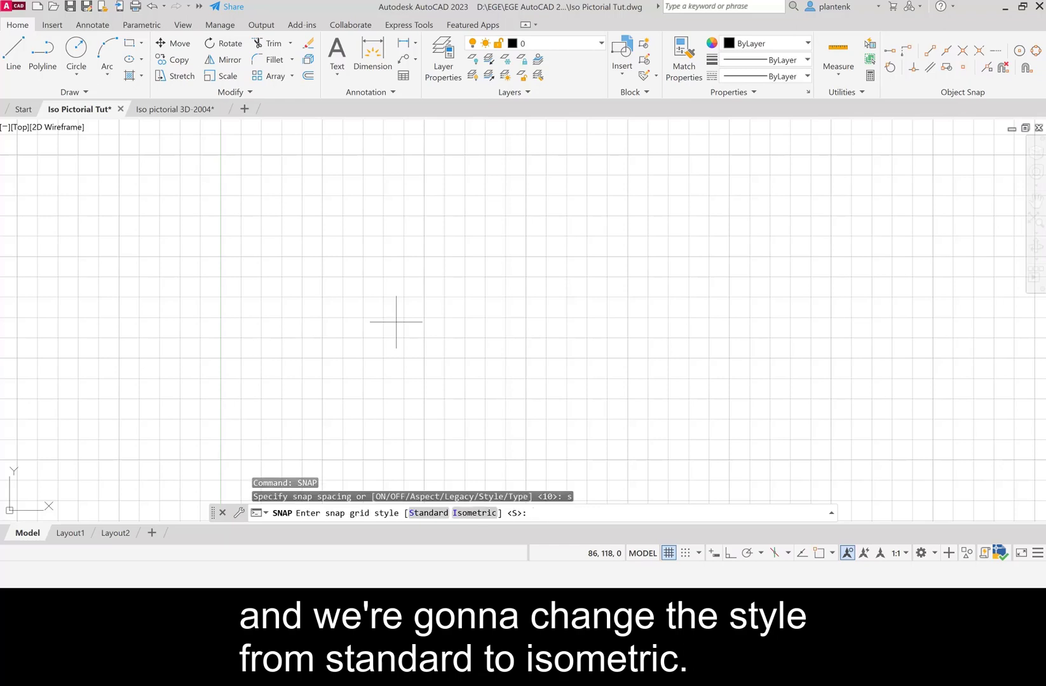
{"action": "type", "text": "i"}
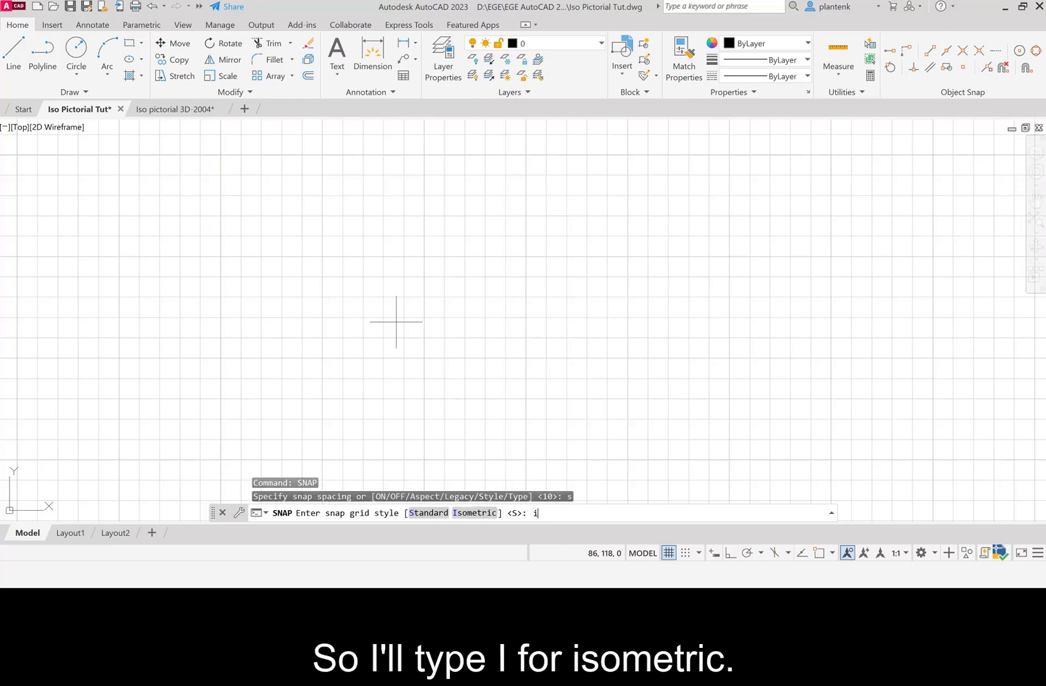
{"action": "key", "text": "Return"}
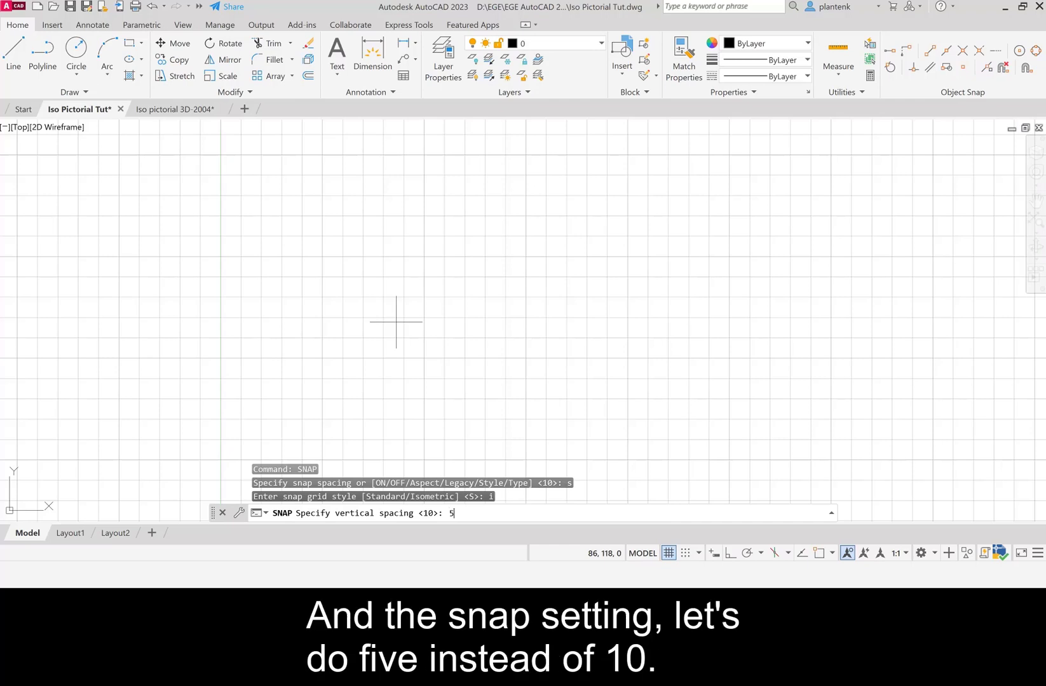
{"action": "key", "text": "Return"}
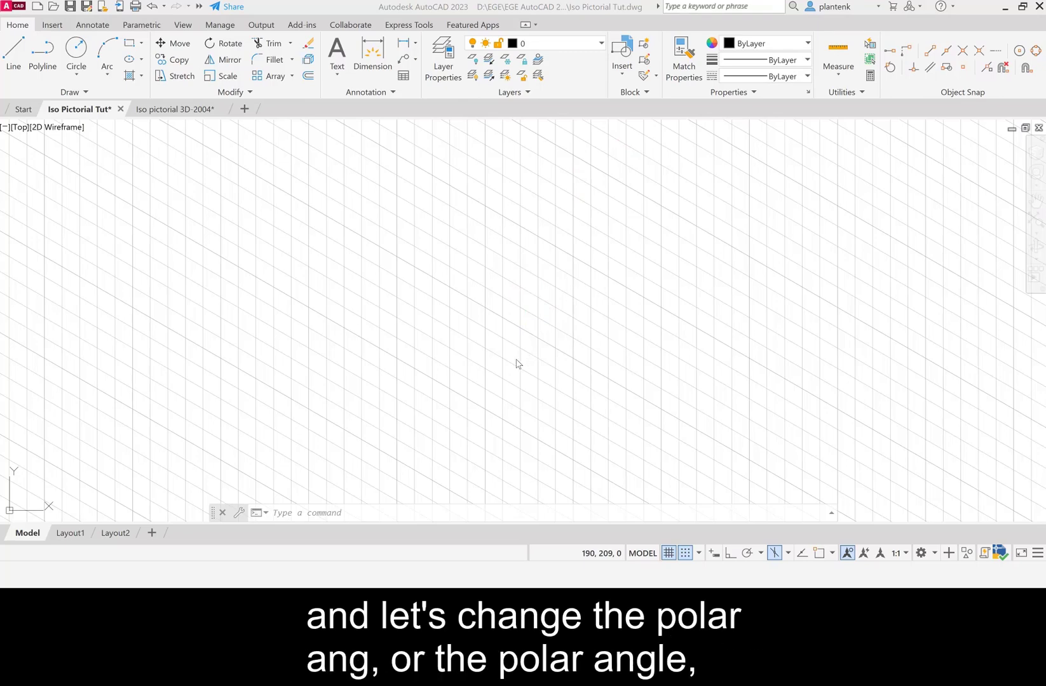
Set the polar tracking angle (POLARANG) to 30 degrees
{"action": "left_click", "coordinate": [402, 514]}
{"action": "type", "text": "p"}
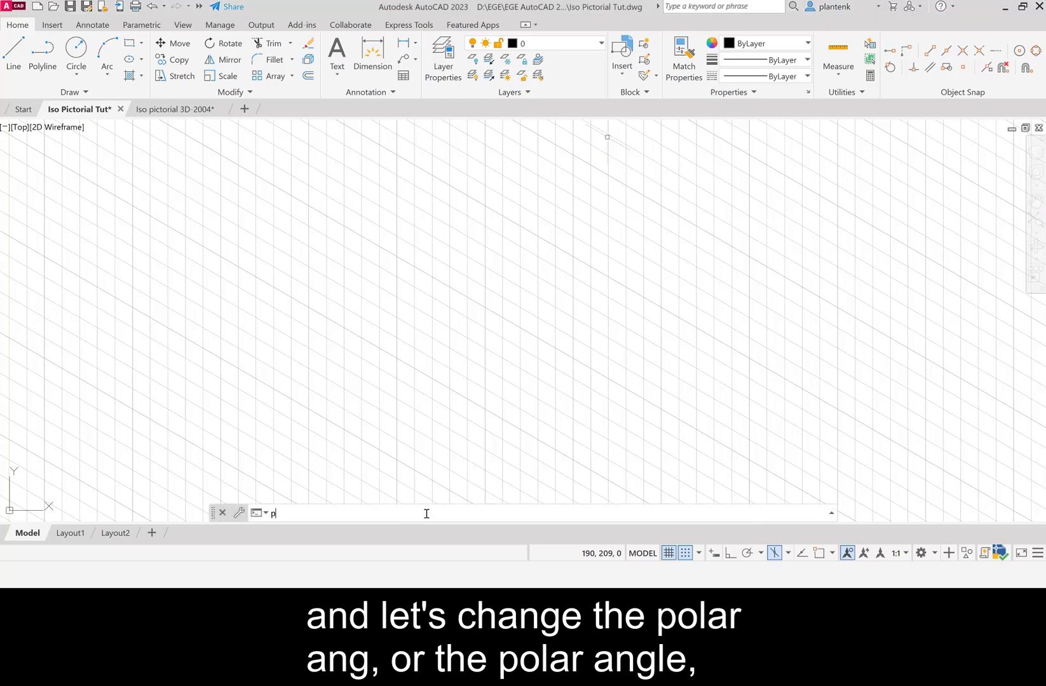
{"action": "type", "text": "ola"}
{"action": "key", "text": "Return"}
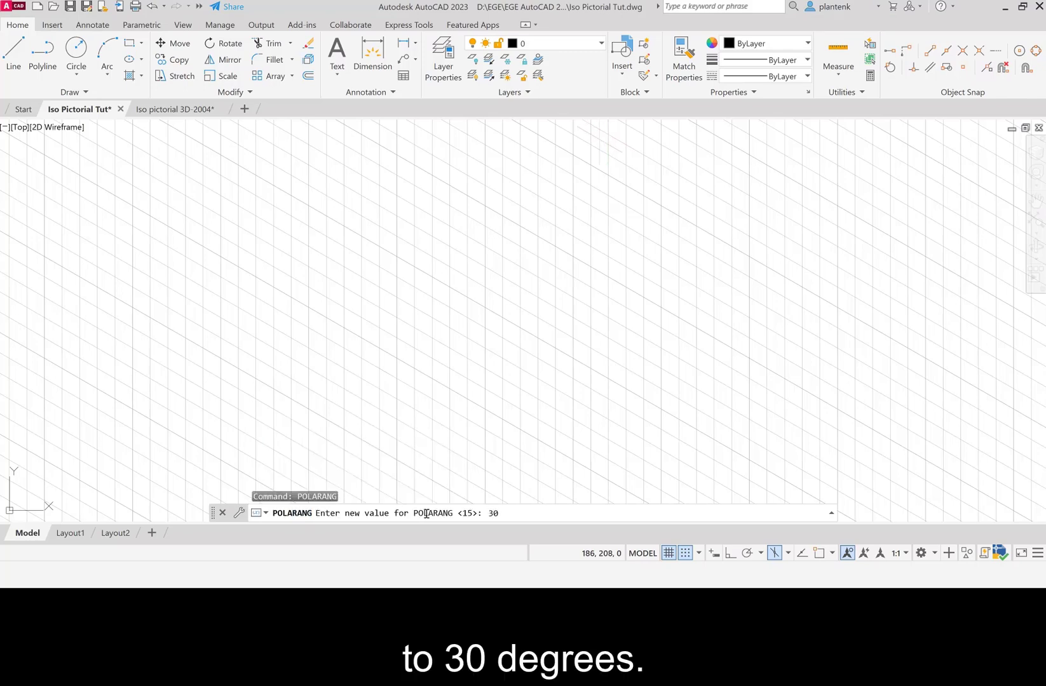
{"action": "key", "text": "Return"}
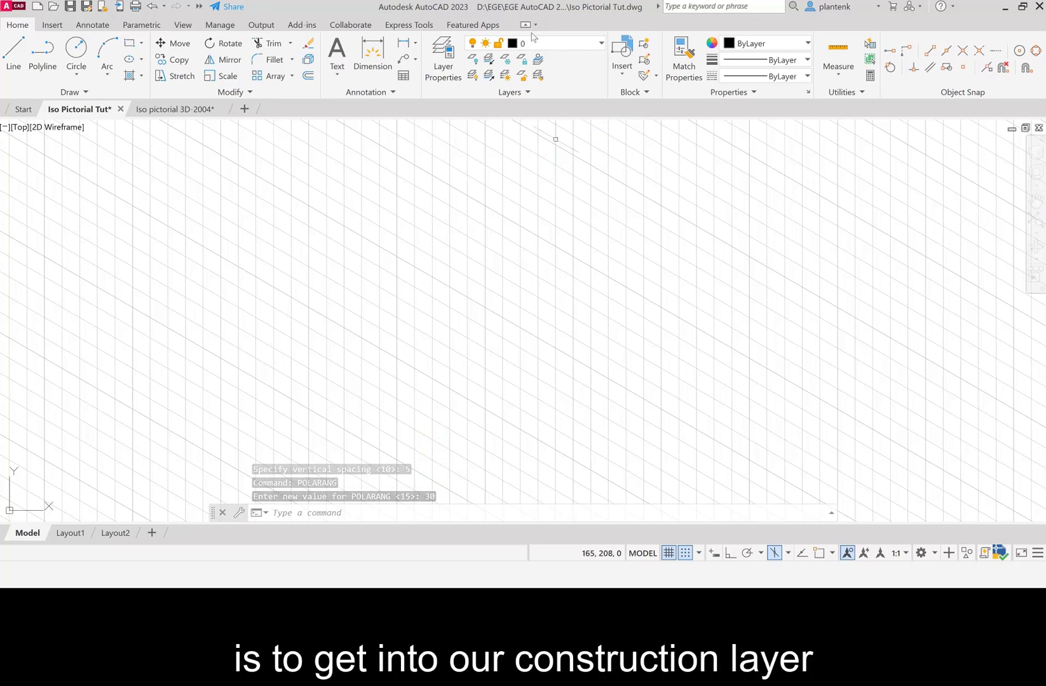
On the Construction layer, draw the box's 50 mm bottom right edge at 30° from 130,75, with polar tracking and object snap tracking on
{"action": "left_click", "coordinate": [601, 46]}
{"action": "left_click", "coordinate": [540, 92]}
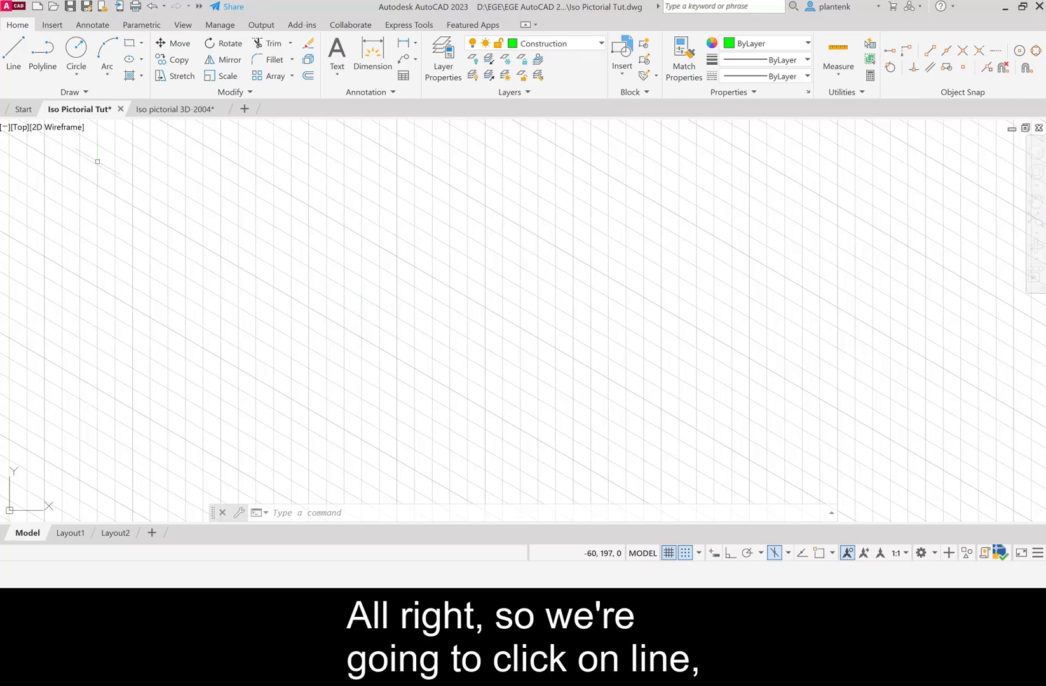
{"action": "left_click", "coordinate": [14, 52]}
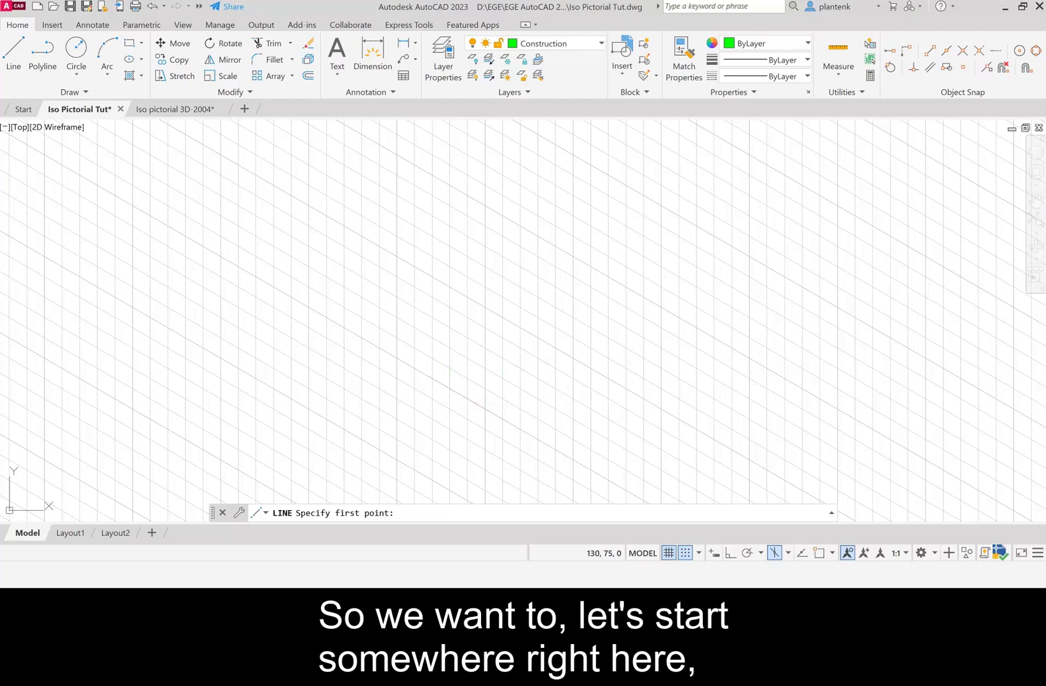
{"action": "left_click", "coordinate": [486, 408]}
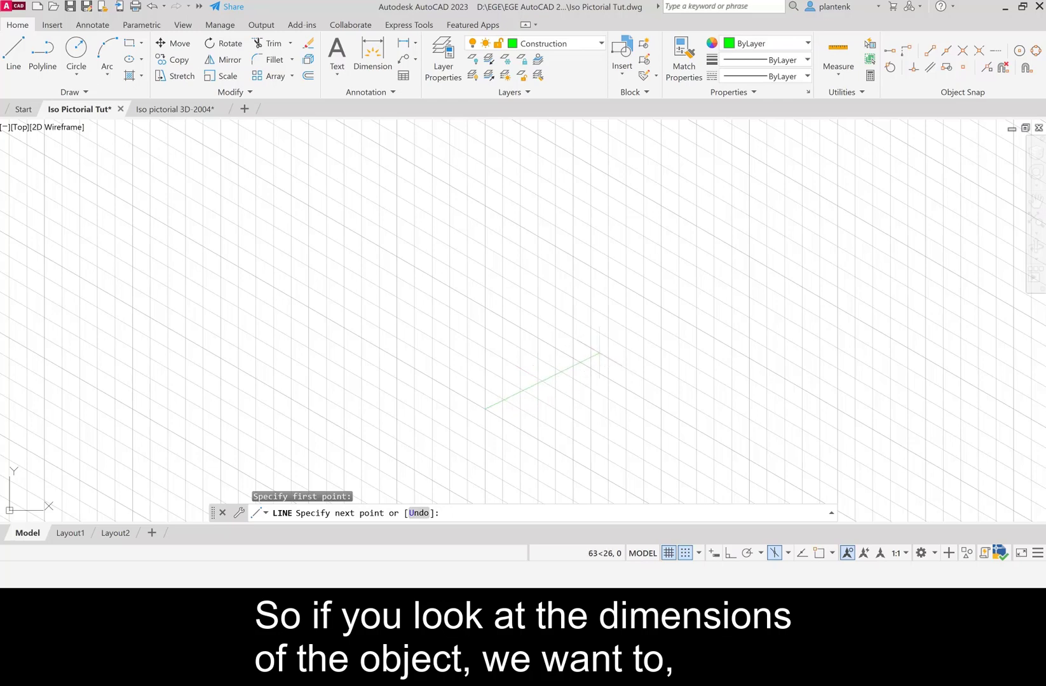
{"action": "left_click", "coordinate": [747, 553]}
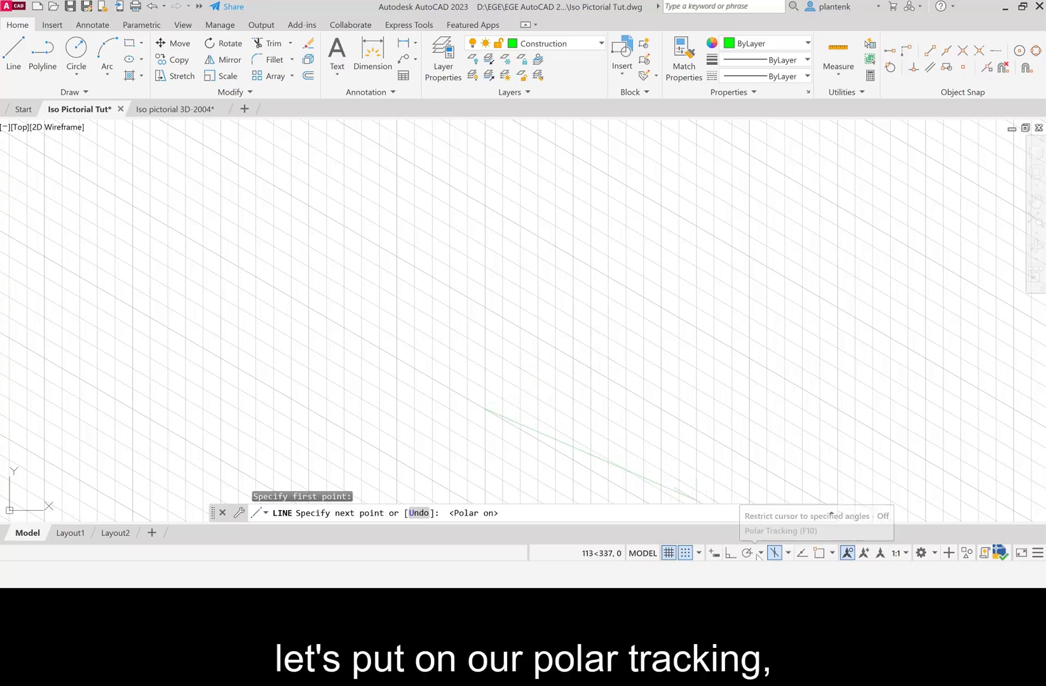
{"action": "left_click", "coordinate": [802, 553]}
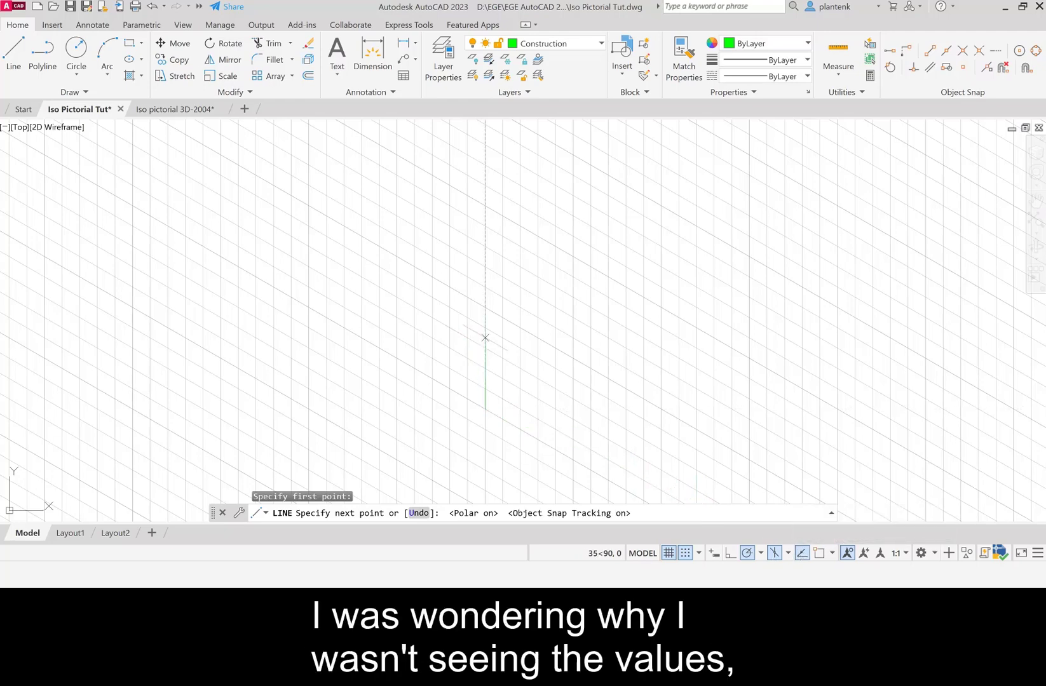
{"action": "left_click", "coordinate": [573, 359]}
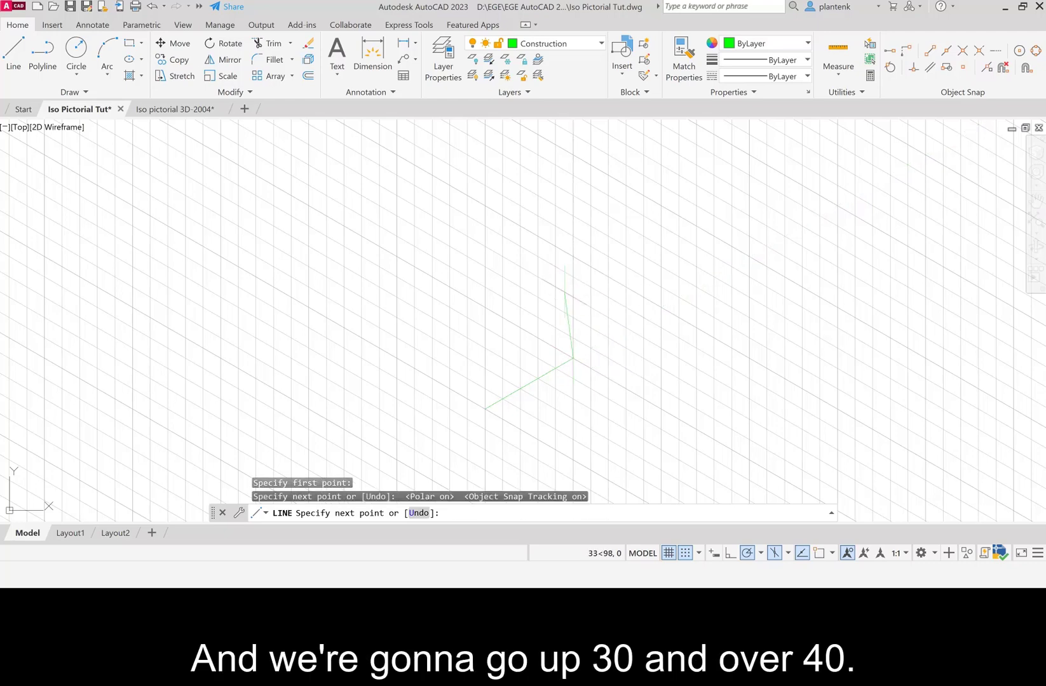
Continue the line chain around the isometric box, using 30 mm vertical, 40 mm left-receding and 50 mm right-receding edges, through the left face
{"action": "left_click", "coordinate": [572, 296]}
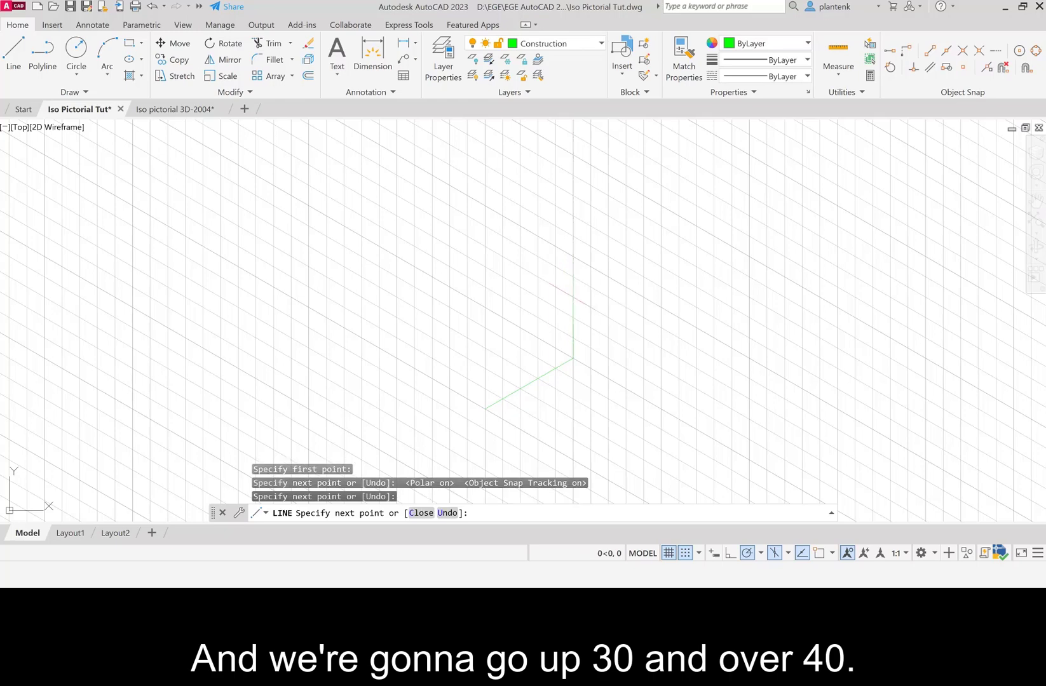
{"action": "left_click", "coordinate": [502, 256]}
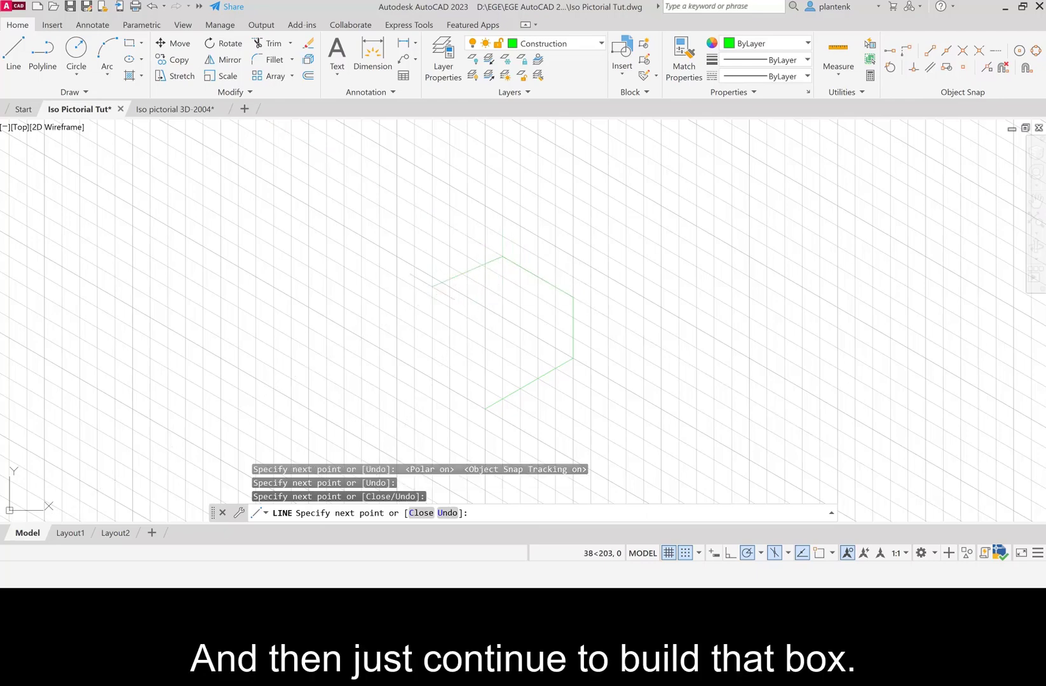
{"action": "left_click", "coordinate": [415, 307]}
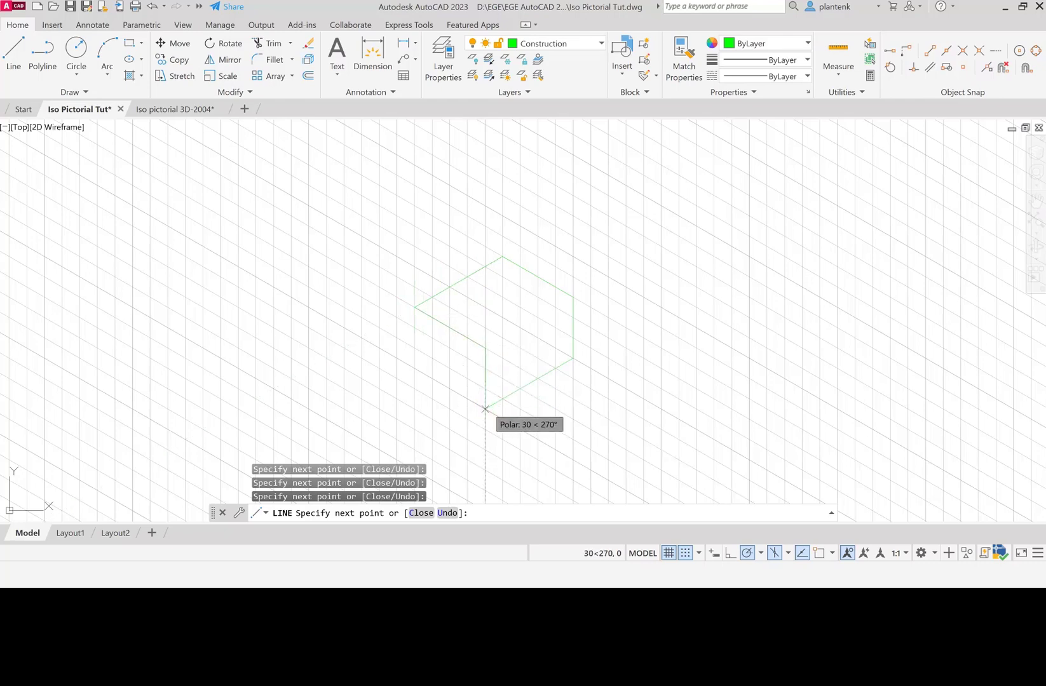
{"action": "left_click", "coordinate": [485, 409]}
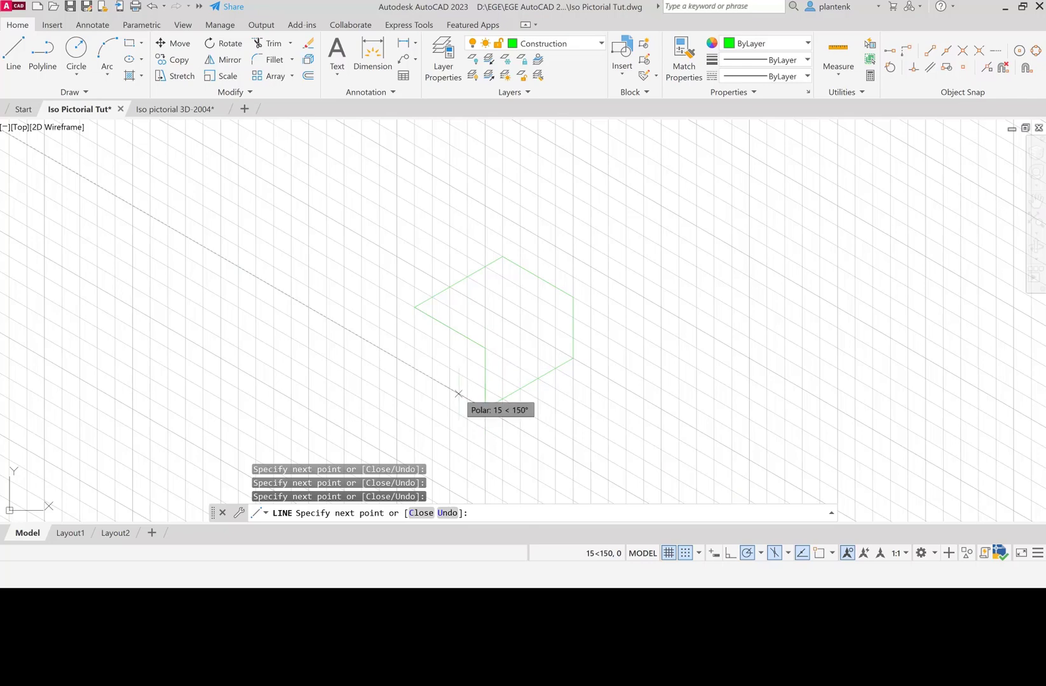
{"action": "left_click", "coordinate": [415, 367]}
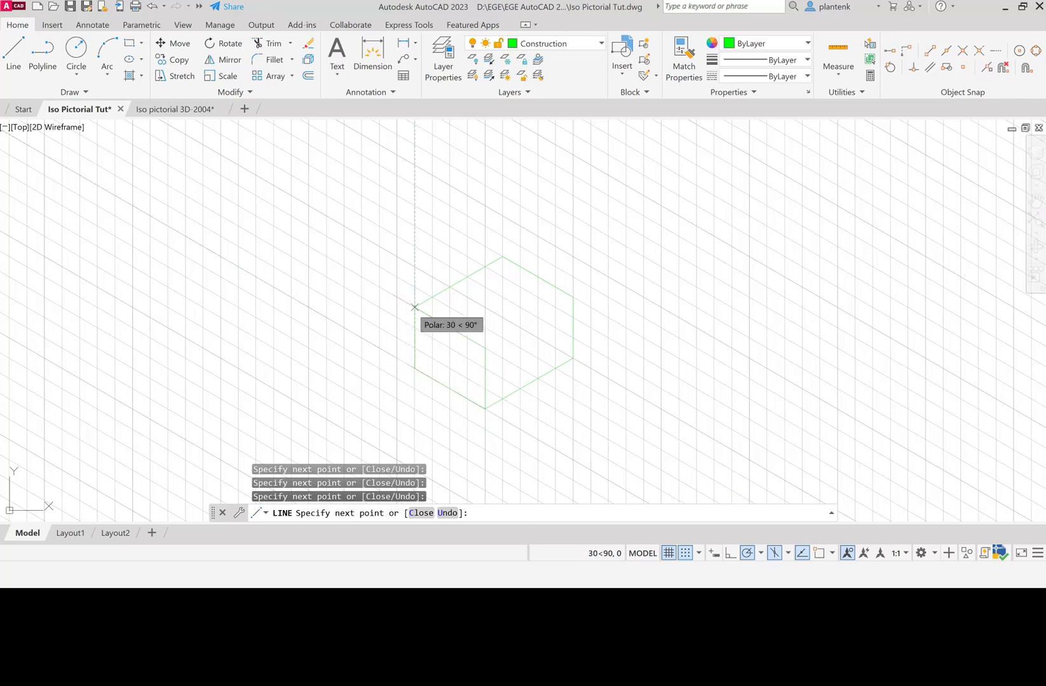
{"action": "left_click", "coordinate": [414, 307]}
{"action": "key", "text": "Return"}
Draw the missing 50 mm top edge at 30° from the box's front upper corner to its right upper corner
{"action": "key", "text": "Return"}
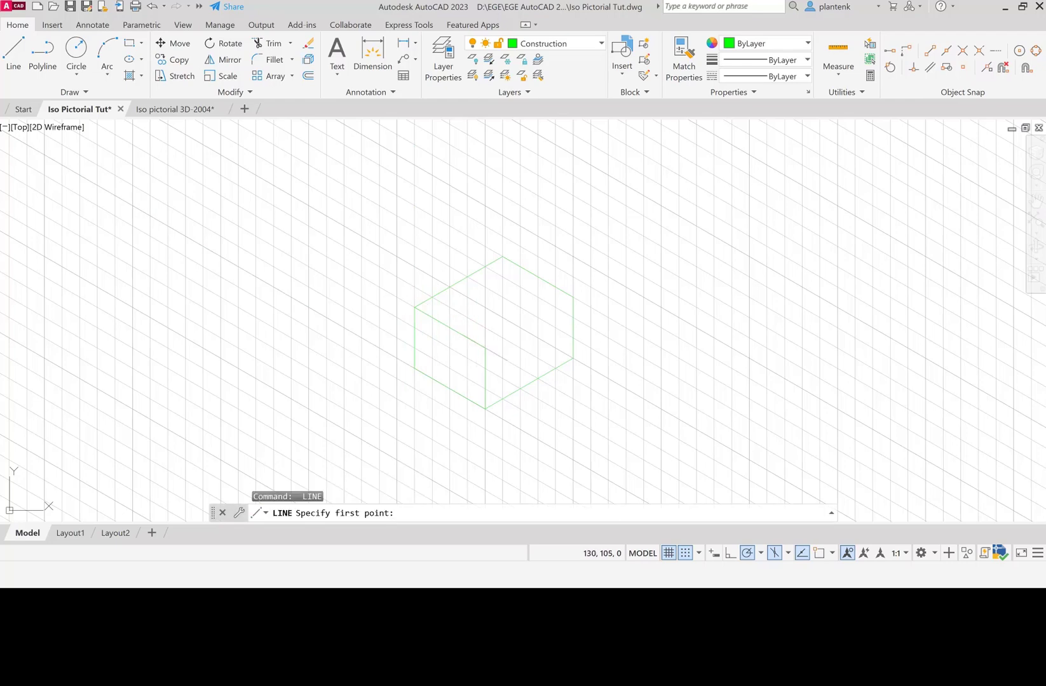
{"action": "left_click", "coordinate": [485, 348]}
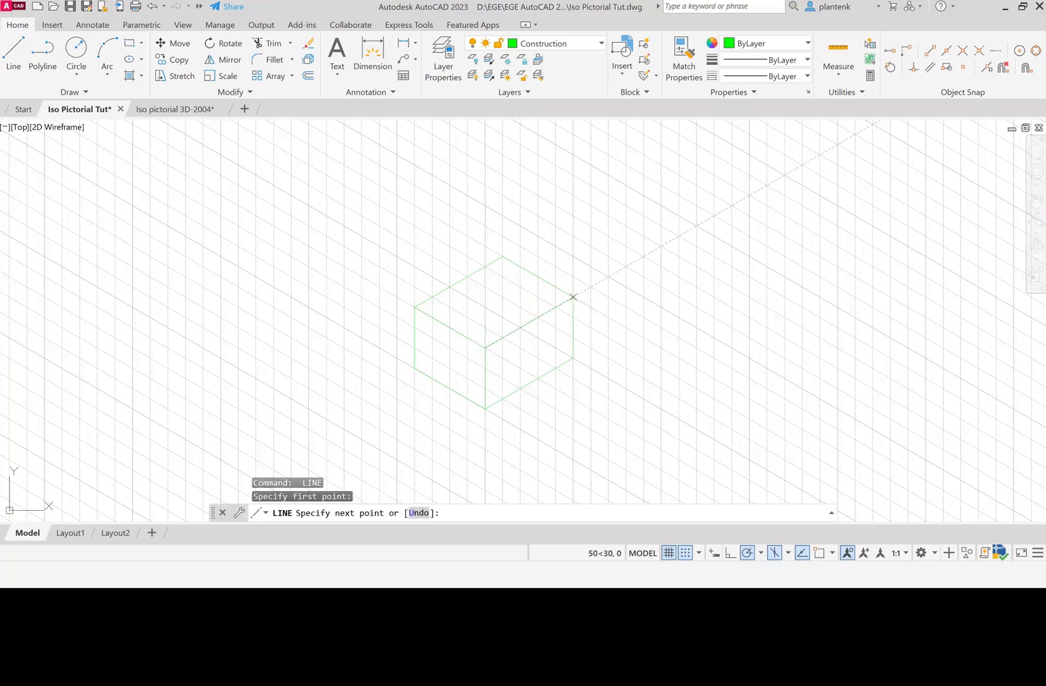
{"action": "key", "text": "Return"}
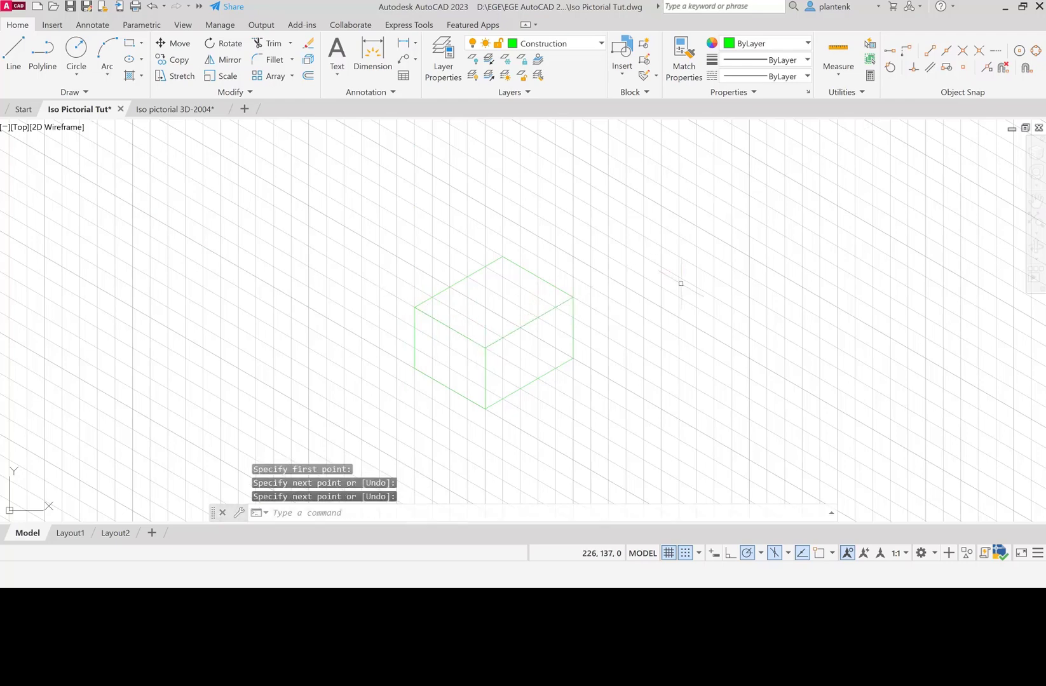
Make Visible the current layer for drawing over the construction box
{"action": "type", "text": "z"}
{"action": "key", "text": "Return"}
{"action": "type", "text": "a"}
{"action": "key", "text": "Return"}
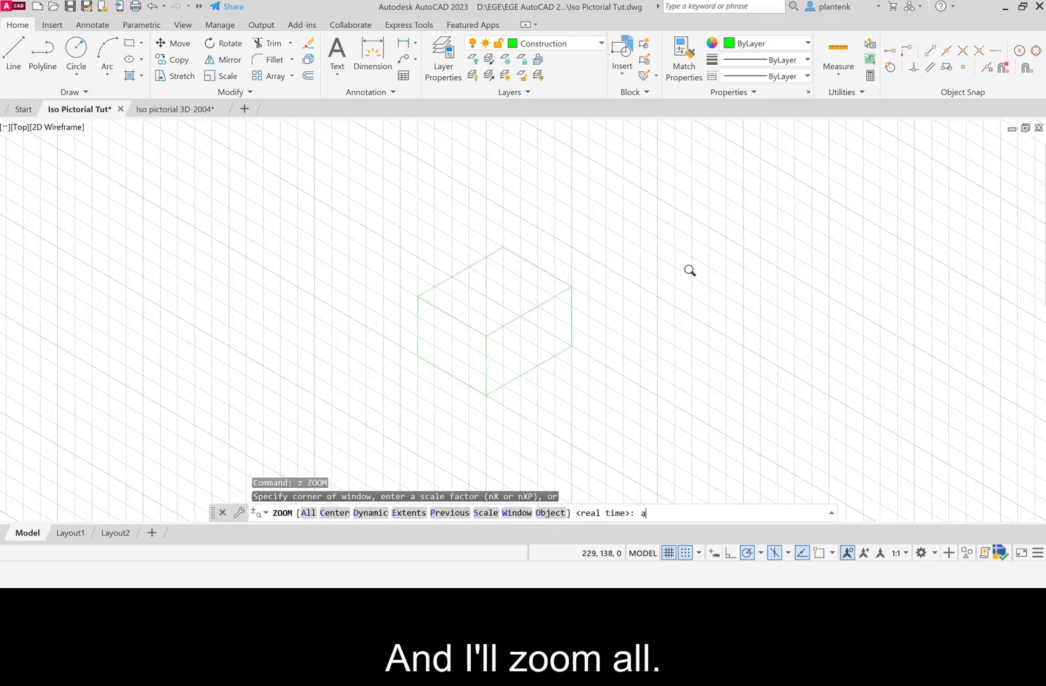
{"action": "scroll", "coordinate": [635, 287], "scroll_direction": "up", "scroll_amount": 2}
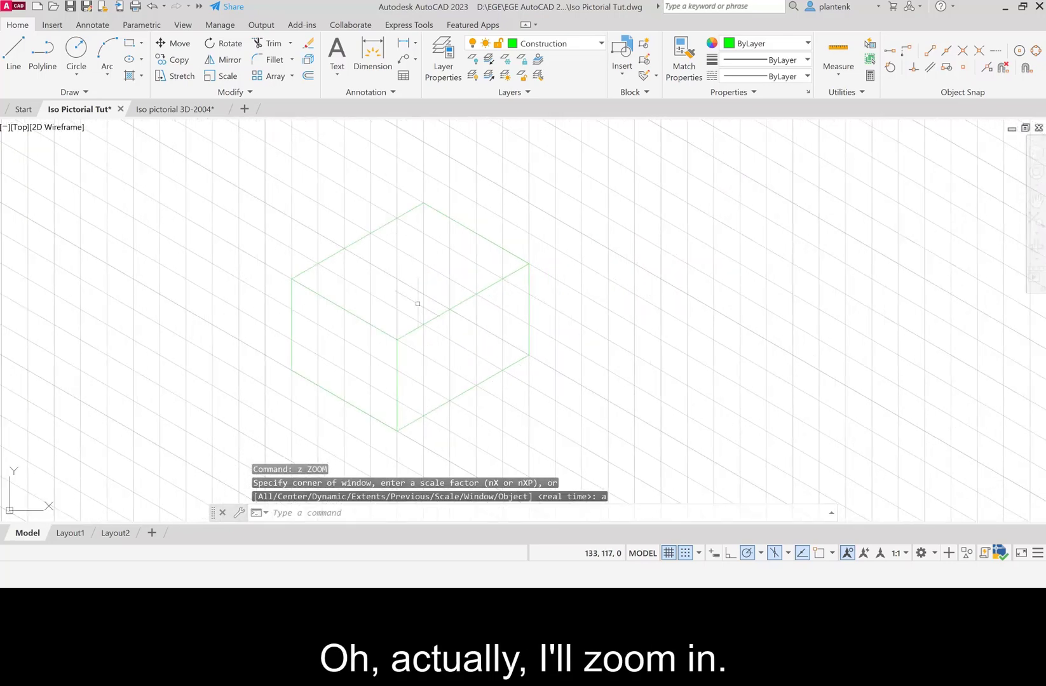
{"action": "scroll", "coordinate": [417, 303], "scroll_direction": "up", "scroll_amount": 3}
{"action": "scroll", "coordinate": [420, 302], "scroll_direction": "down", "scroll_amount": 2}
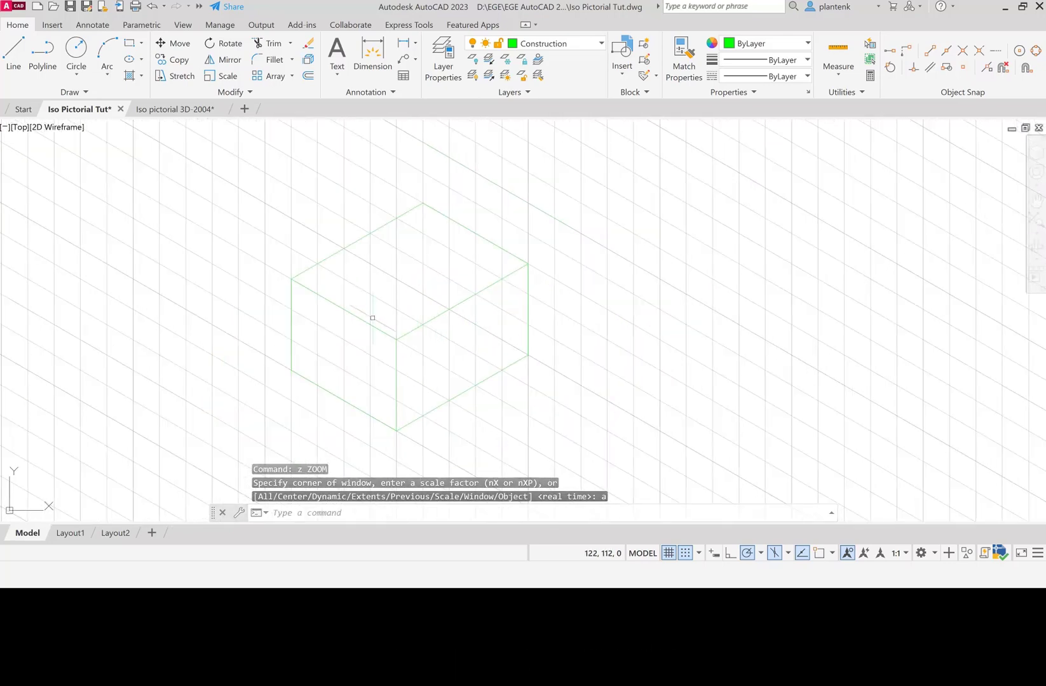
{"action": "middle_click_drag", "start_coordinate": [374, 317], "coordinate": [444, 304]}
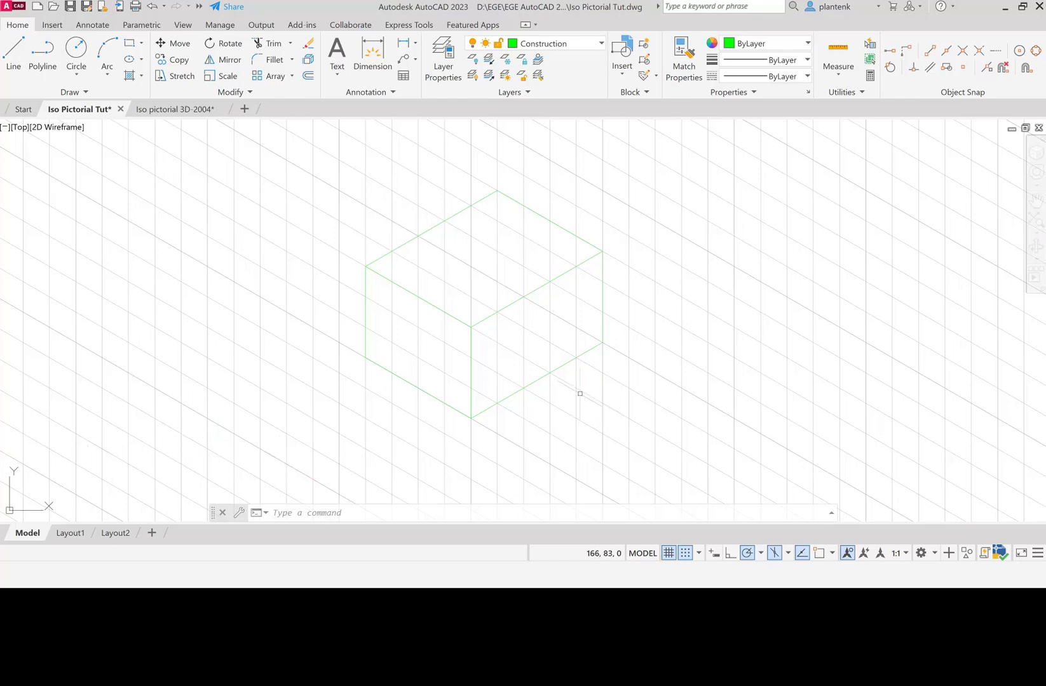
{"action": "left_click", "coordinate": [602, 43]}
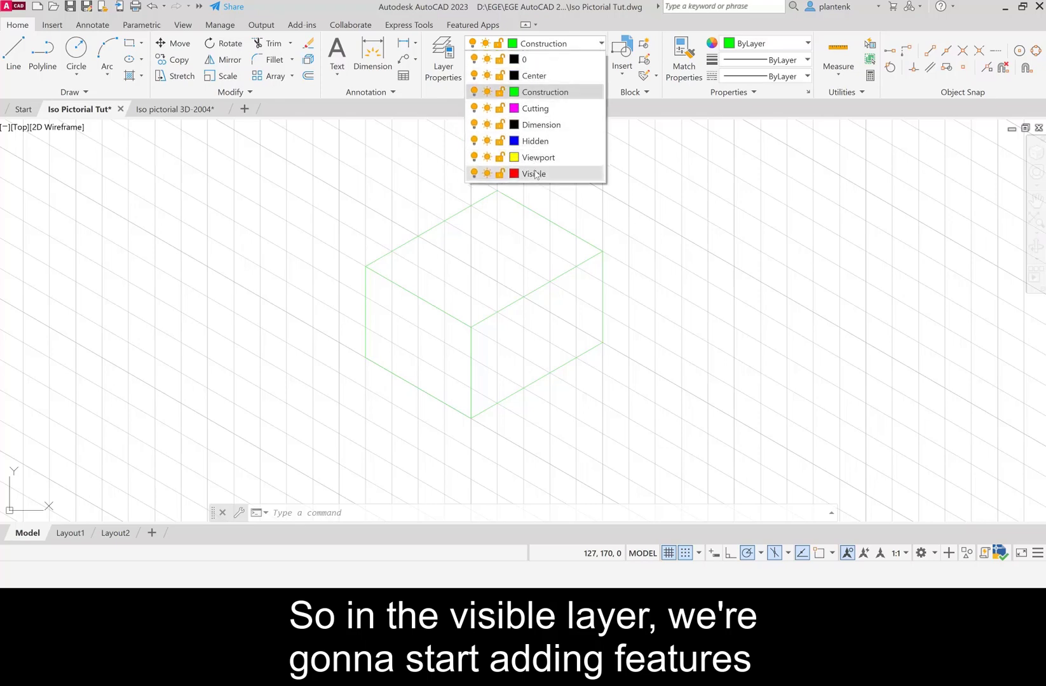
{"action": "left_click", "coordinate": [534, 173]}
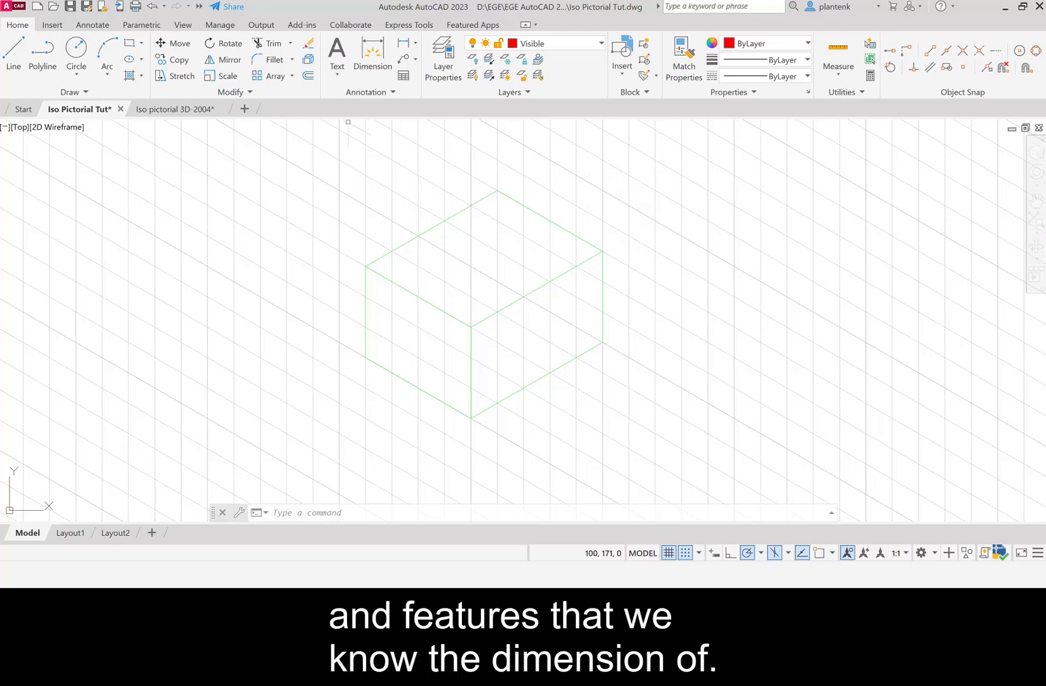
Trace the box's 30 mm left vertical edge upward from its bottom corner, continuing along the 50 mm rear top edge at 30°
{"action": "left_click", "coordinate": [11, 54]}
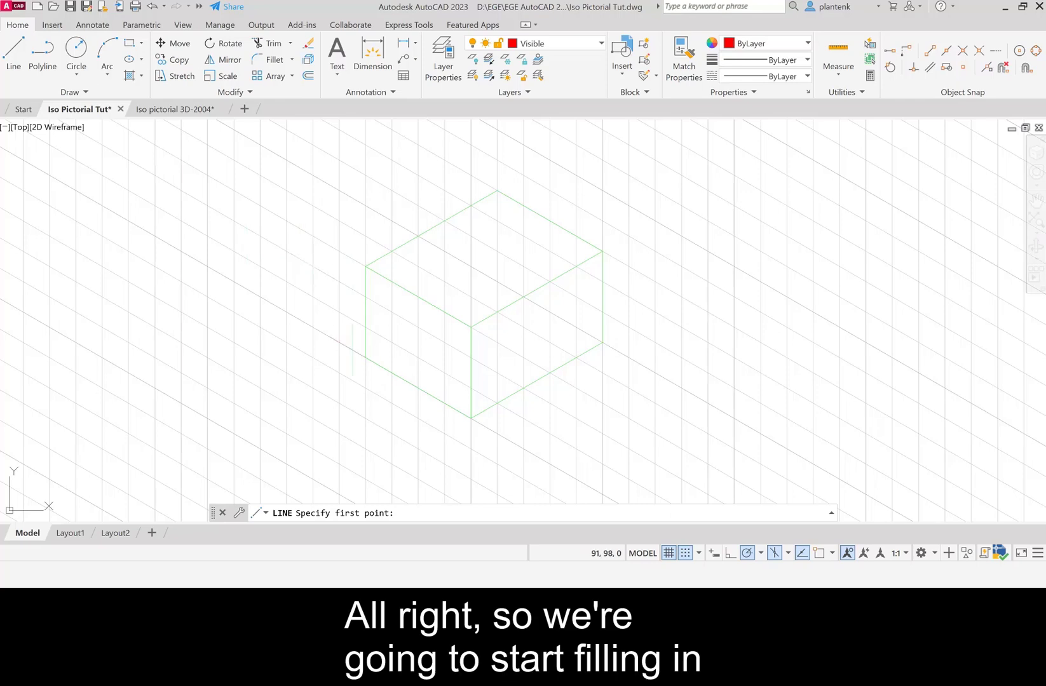
{"action": "left_click", "coordinate": [365, 355]}
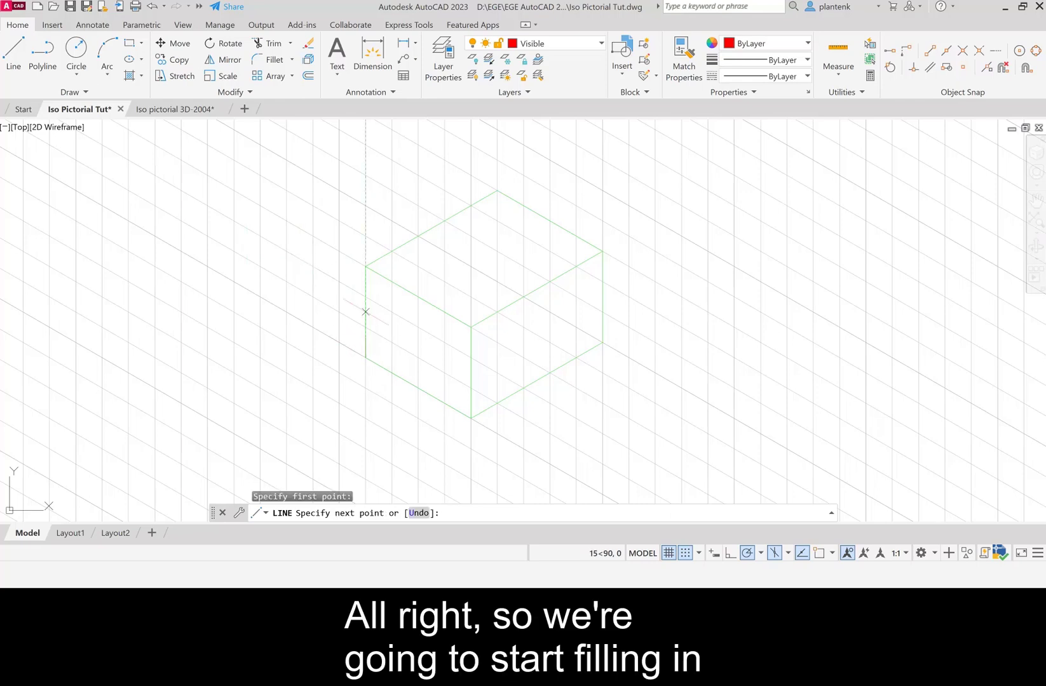
{"action": "left_click", "coordinate": [366, 267]}
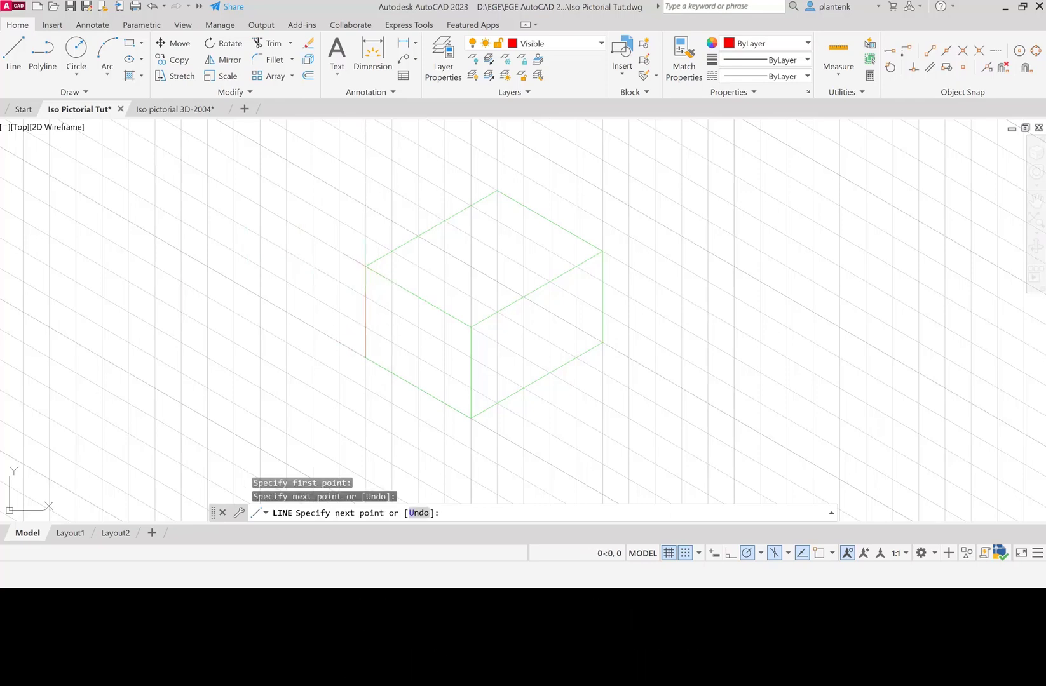
{"action": "left_click", "coordinate": [497, 190]}
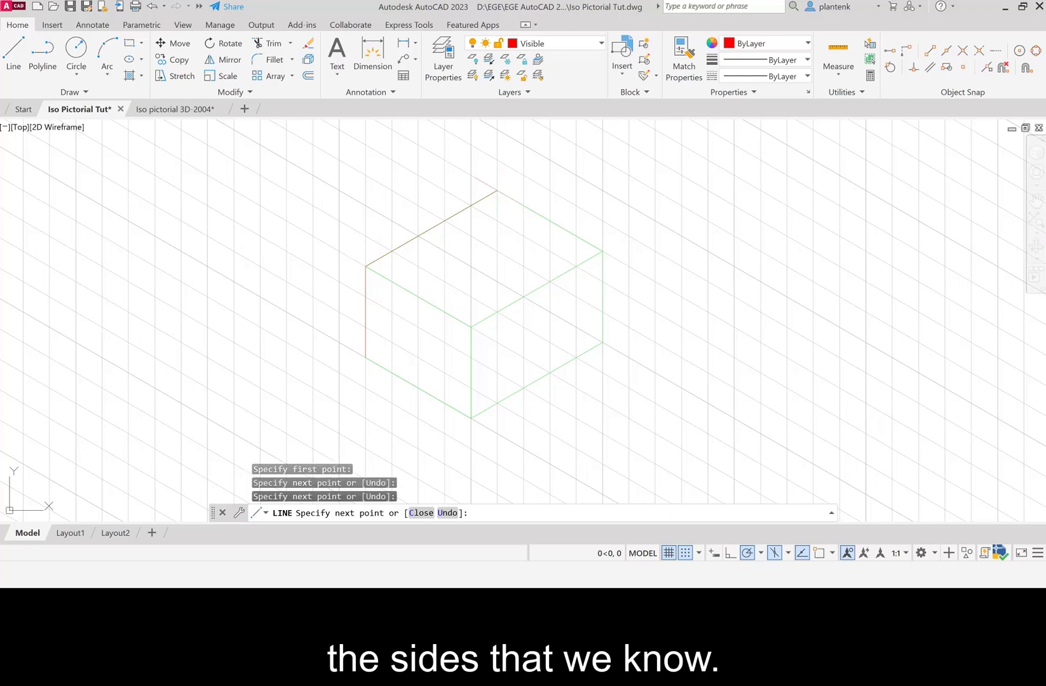
{"action": "key", "text": "Return"}
Trace the box's two bottom edges from the left corner: 40 mm at 330° to the front corner, then 50 mm at 30°
{"action": "key", "text": "Return"}
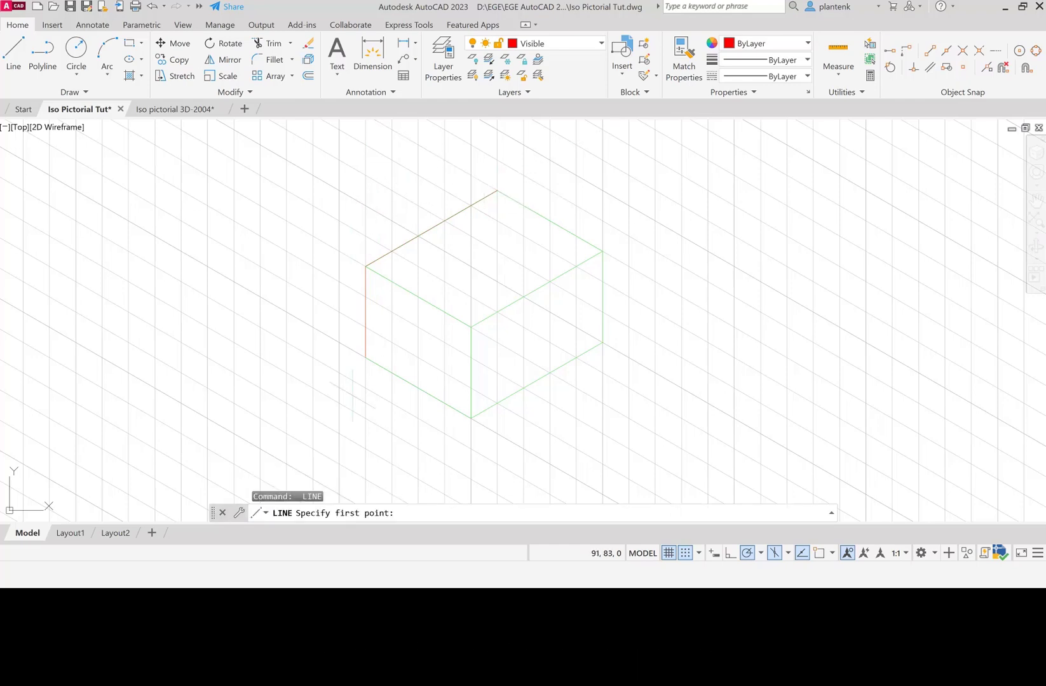
{"action": "left_click", "coordinate": [365, 357]}
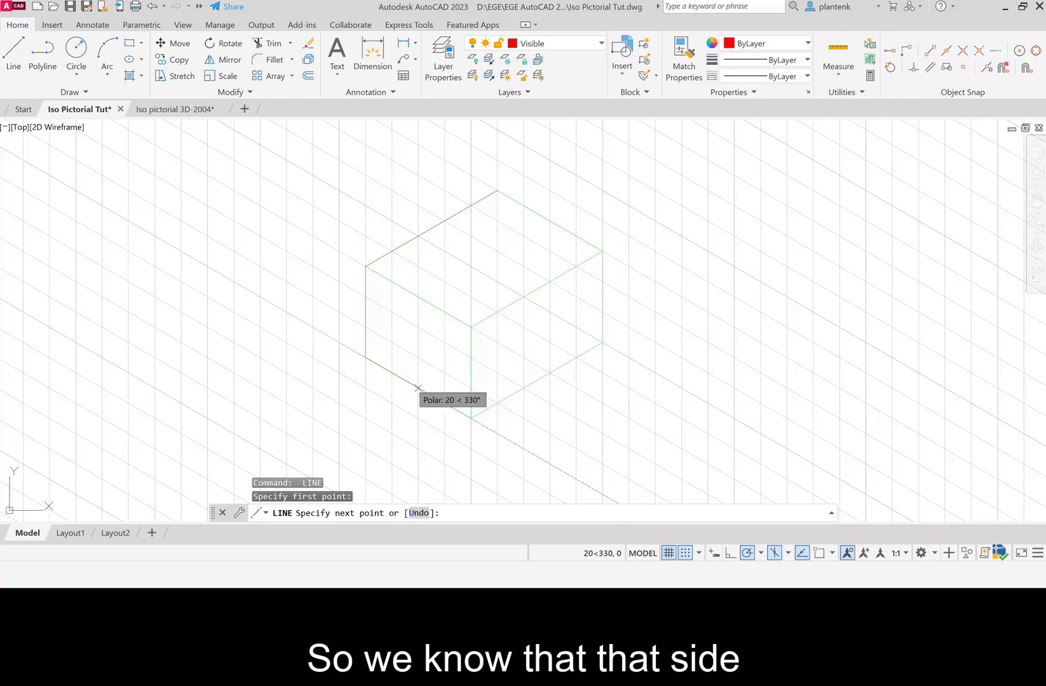
{"action": "left_click", "coordinate": [471, 418]}
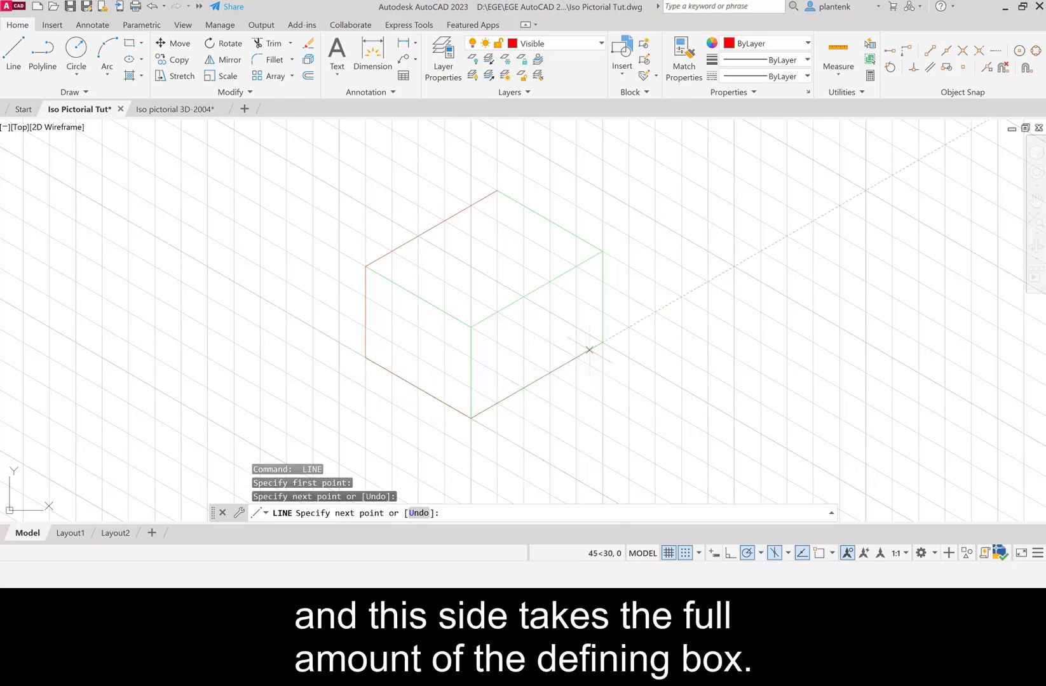
{"action": "left_click", "coordinate": [602, 343]}
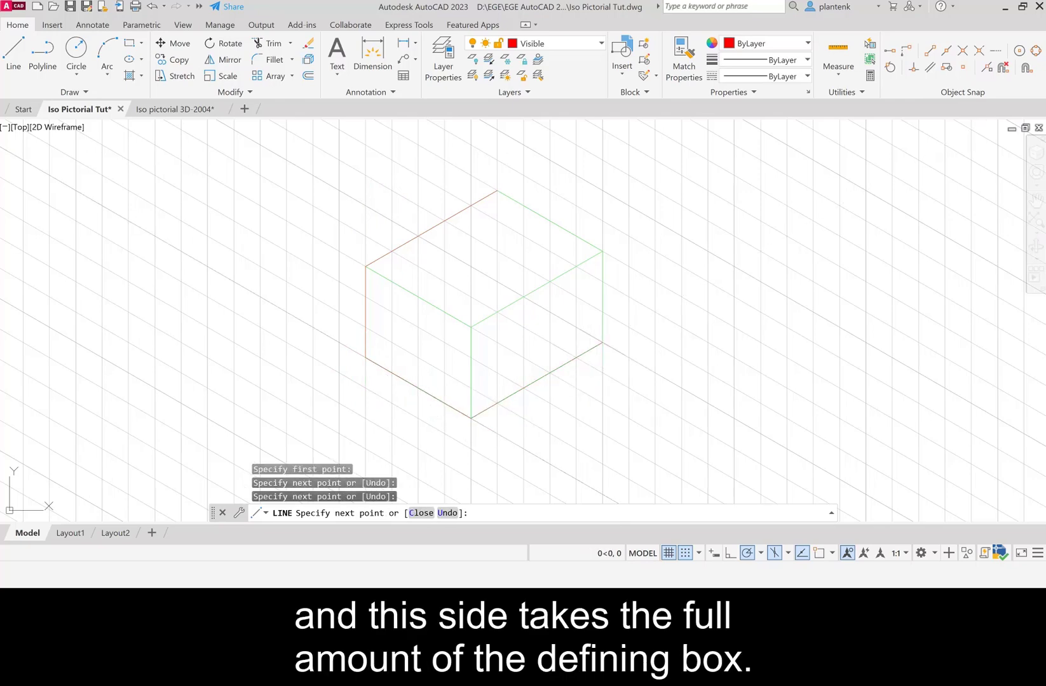
{"action": "key", "text": "Return"}
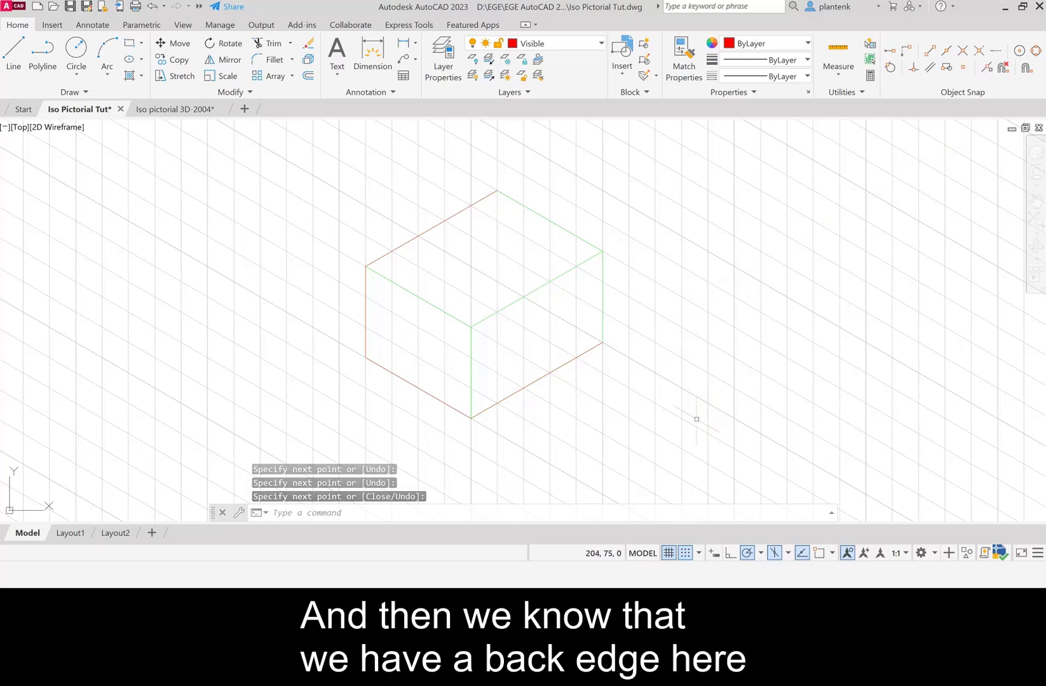
Draw a 25 mm line at 330° from the box's rear upper corner along its top edge
{"action": "key", "text": "Return"}
{"action": "left_click", "coordinate": [497, 191]}
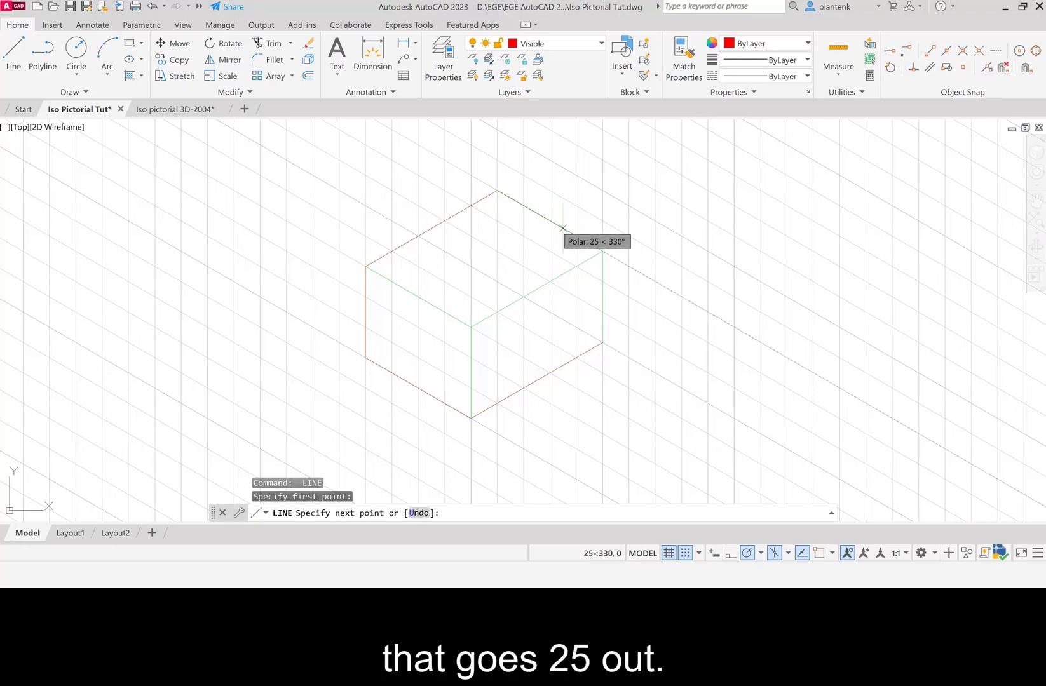
{"action": "left_click", "coordinate": [563, 228]}
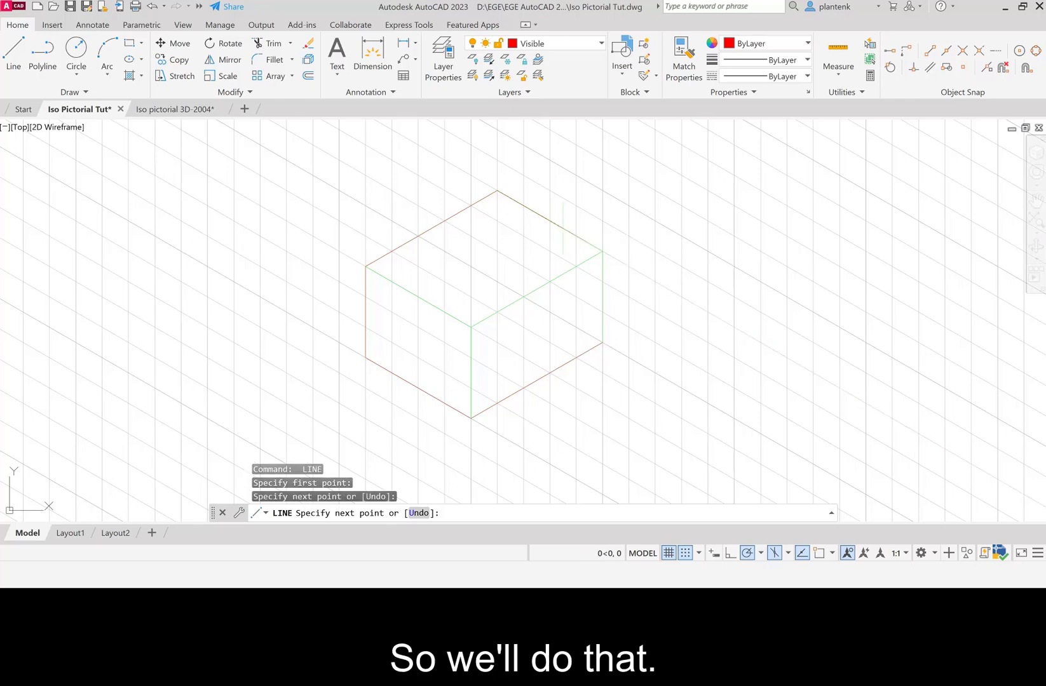
{"action": "key", "text": "Return"}
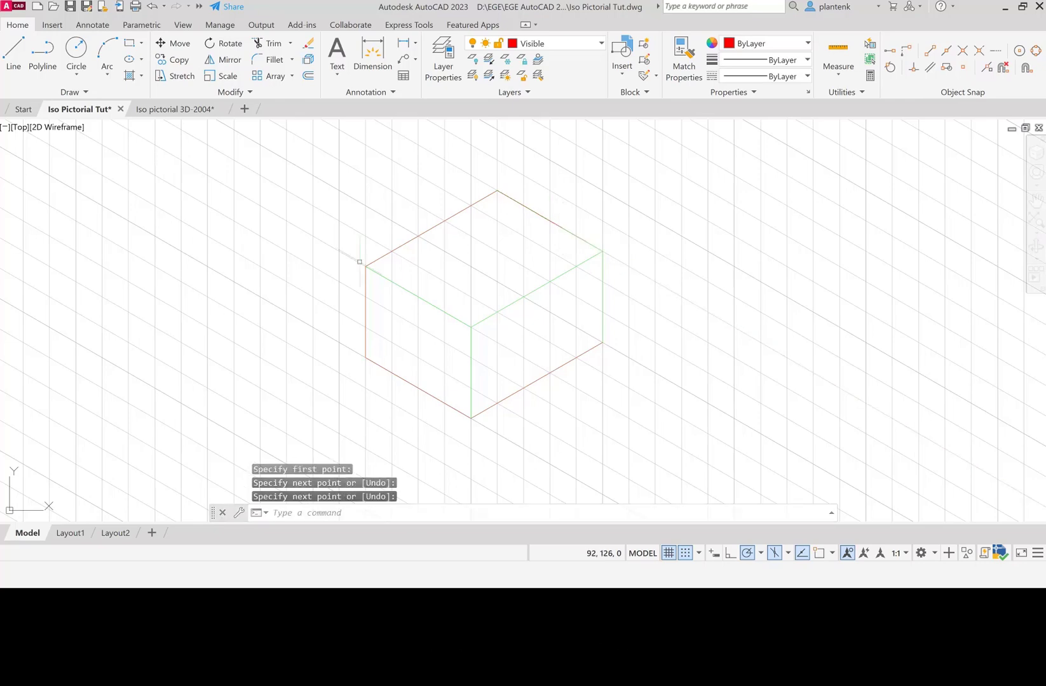
Draw a line 10 mm at 330° from the box's left upper corner, continuing vertically down 30 mm to the bottom edge
{"action": "key", "text": "Return"}
{"action": "left_click", "coordinate": [366, 266]}
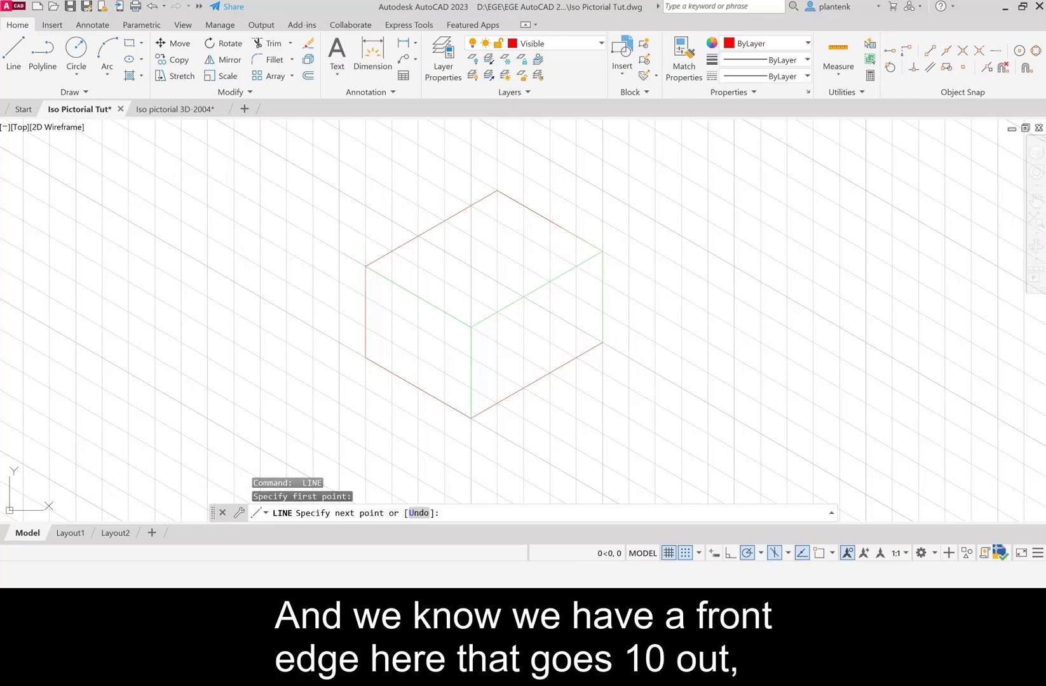
{"action": "left_click", "coordinate": [392, 281]}
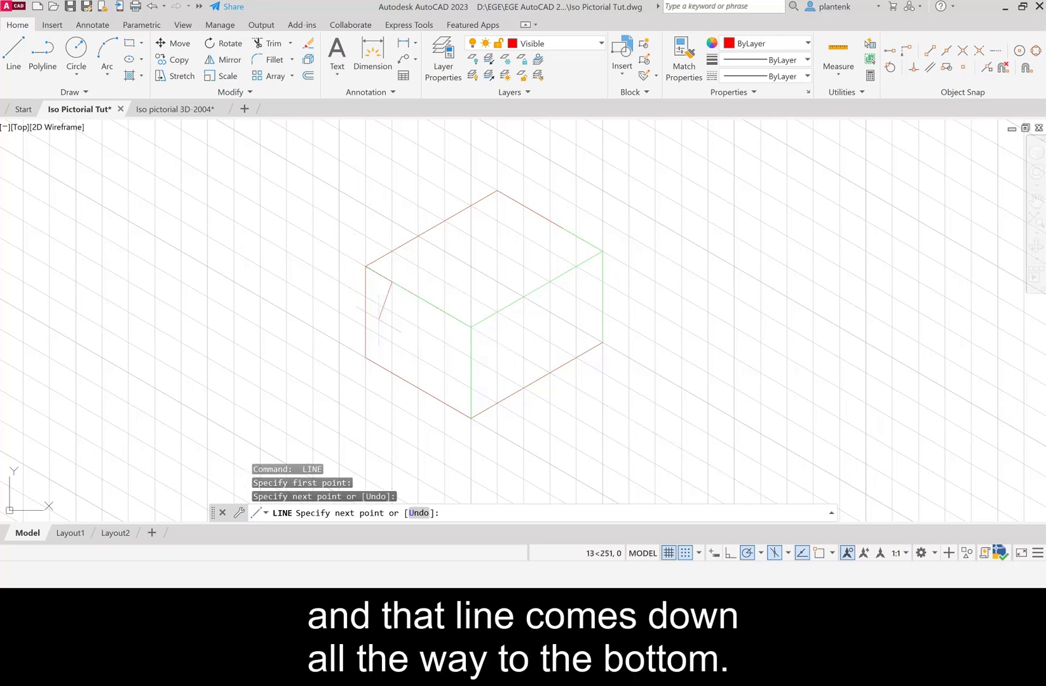
{"action": "left_click", "coordinate": [392, 372]}
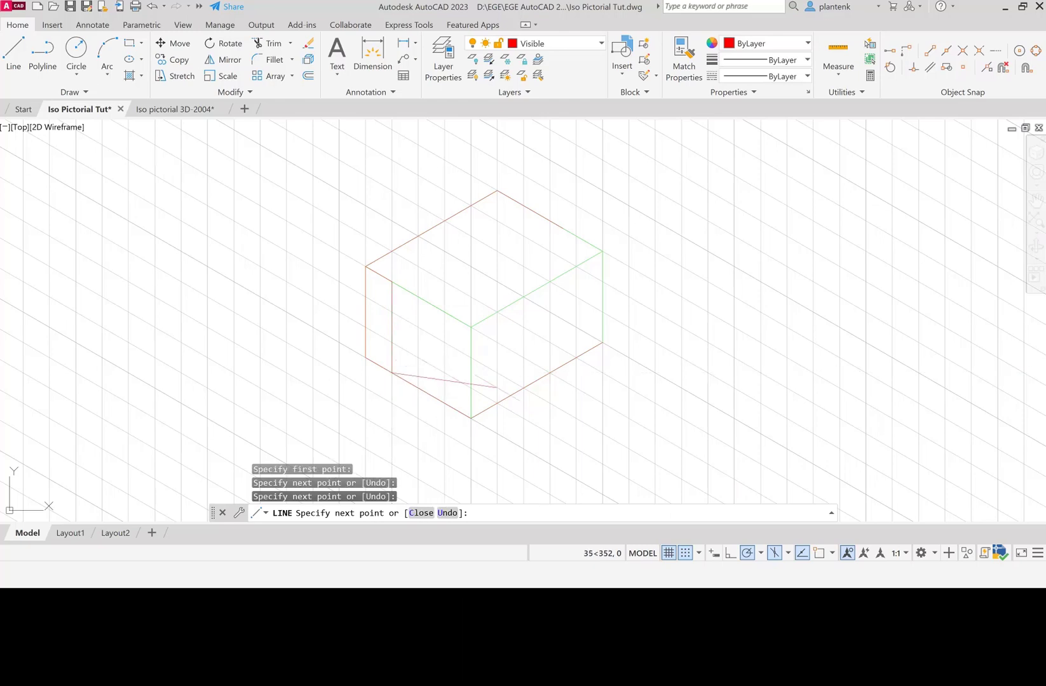
{"action": "key", "text": "Return"}
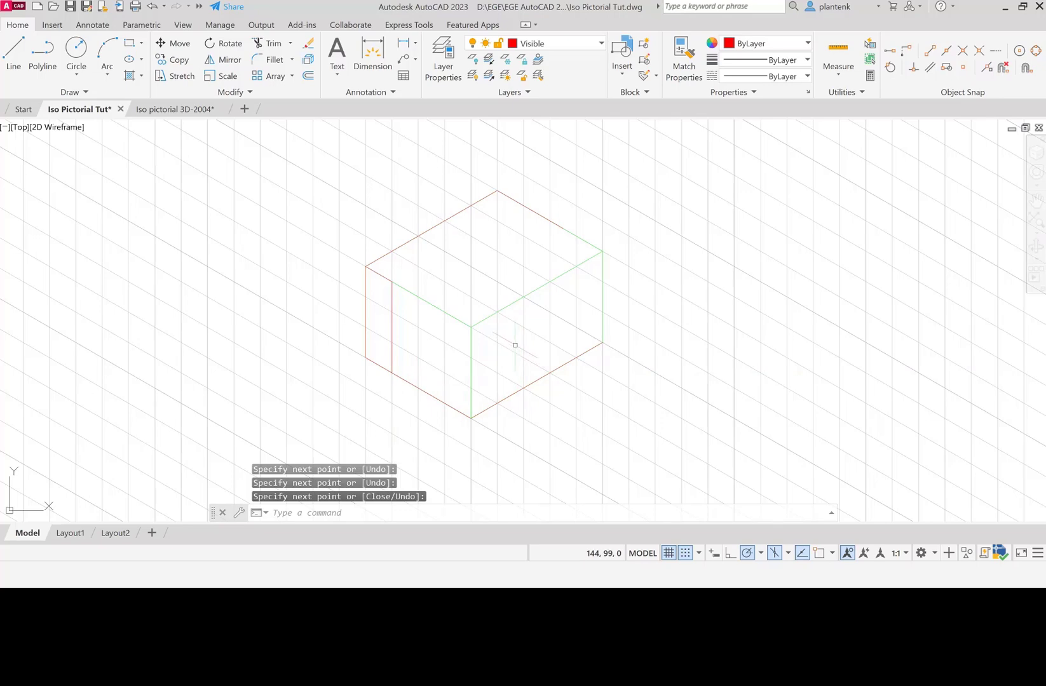
From the free end of the 25 mm top edge, draw a line about 20 mm long at 210° across the top face
{"action": "key", "text": "Return"}
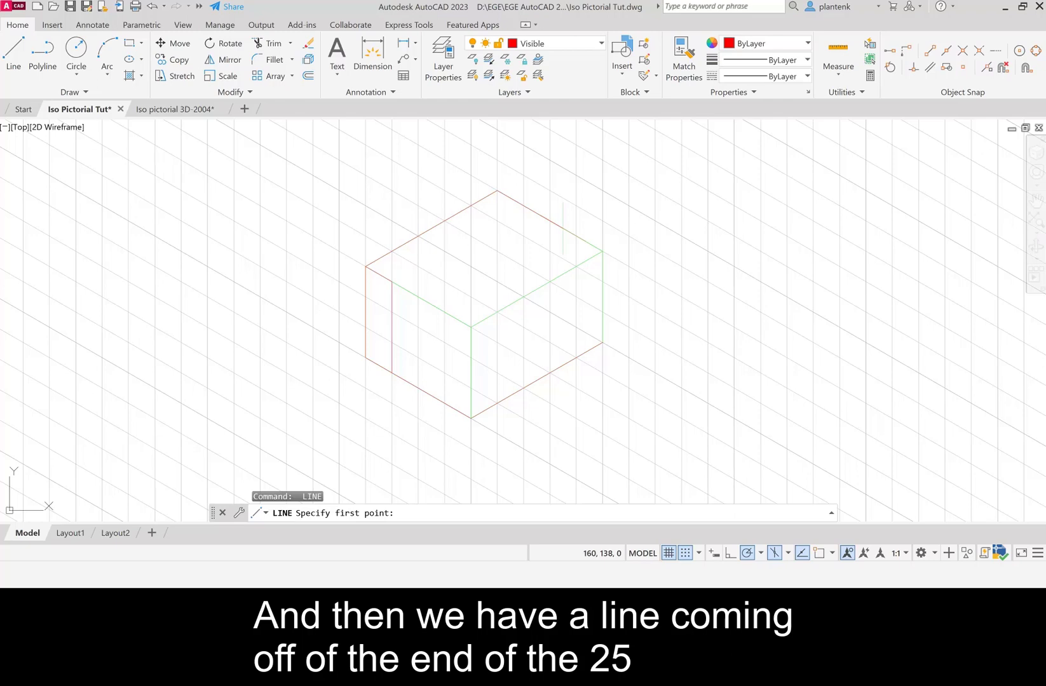
{"action": "left_click", "coordinate": [562, 227]}
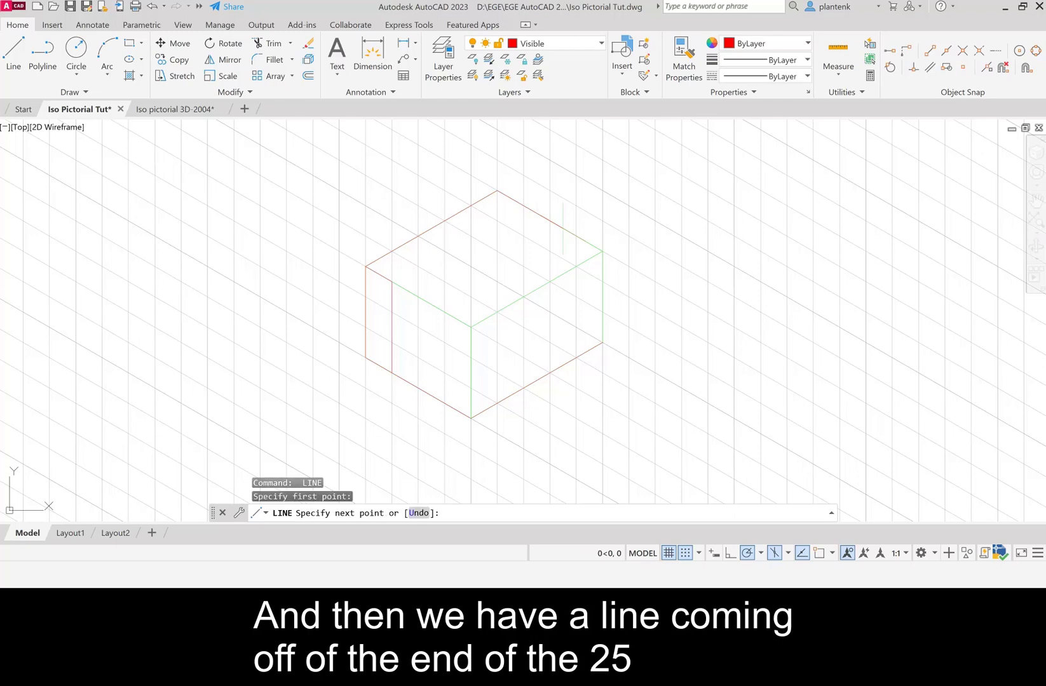
{"action": "left_click", "coordinate": [511, 258]}
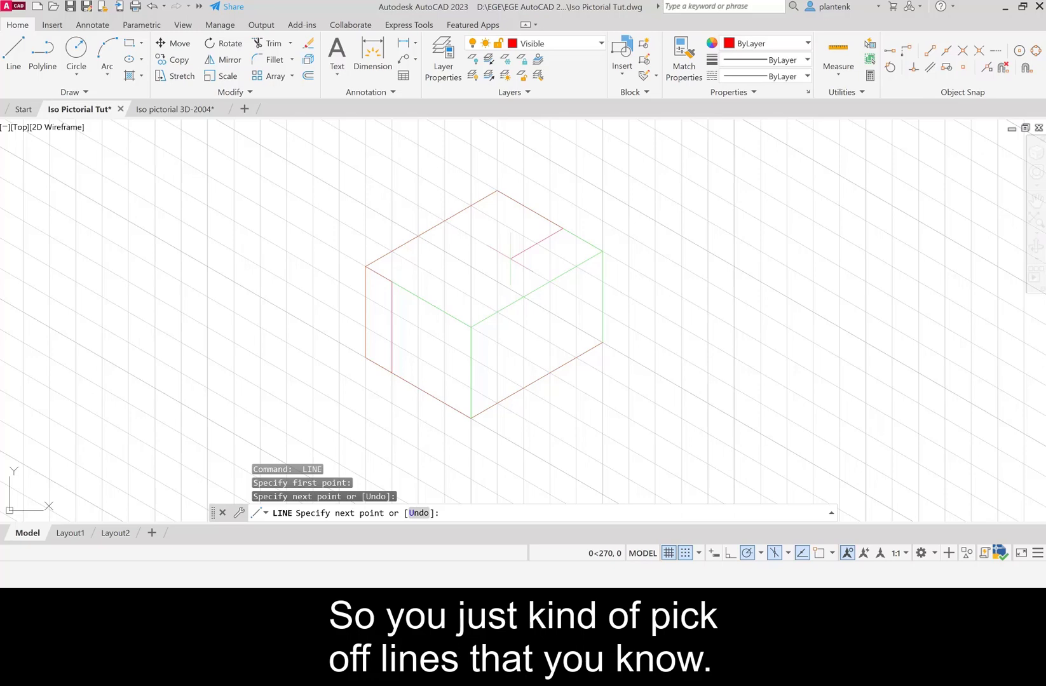
{"action": "key", "text": "Return"}
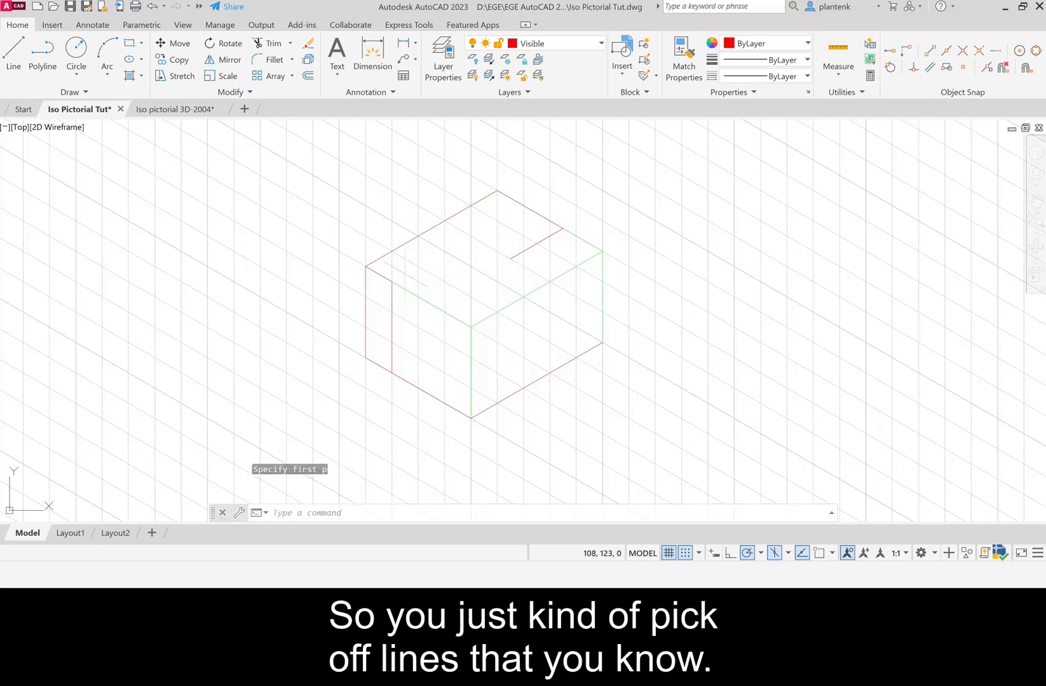
From the end of the 10 mm top edge, draw about 30 mm at 30°, then join to the free end of the 20 mm line
{"action": "key", "text": "Return"}
{"action": "left_click", "coordinate": [392, 281]}
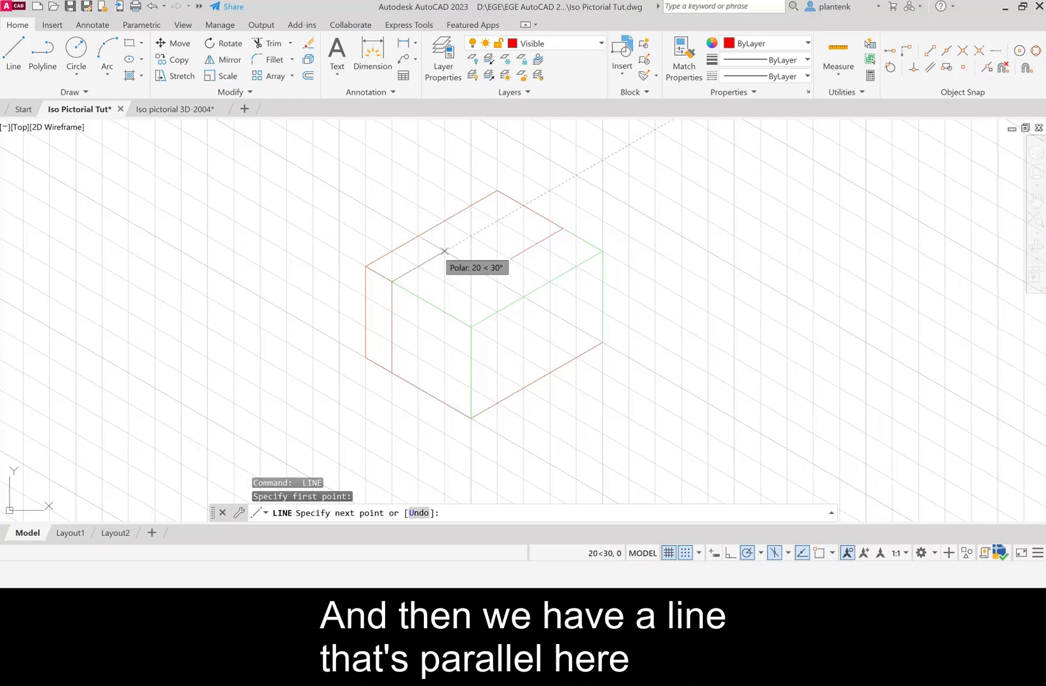
{"action": "left_click", "coordinate": [470, 236]}
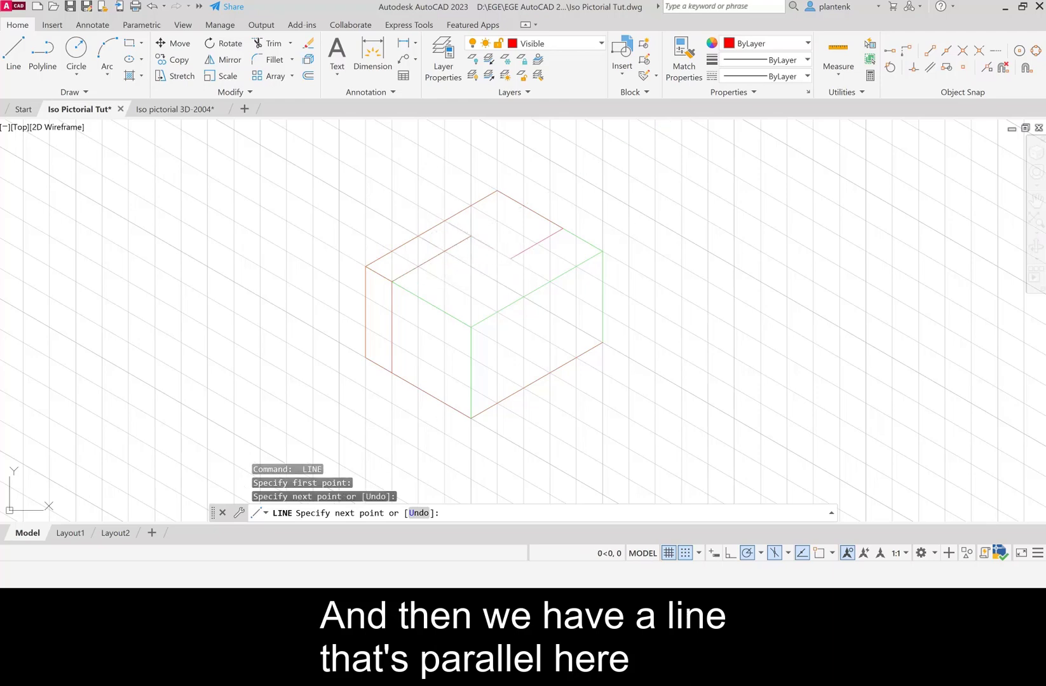
{"action": "left_click", "coordinate": [511, 258]}
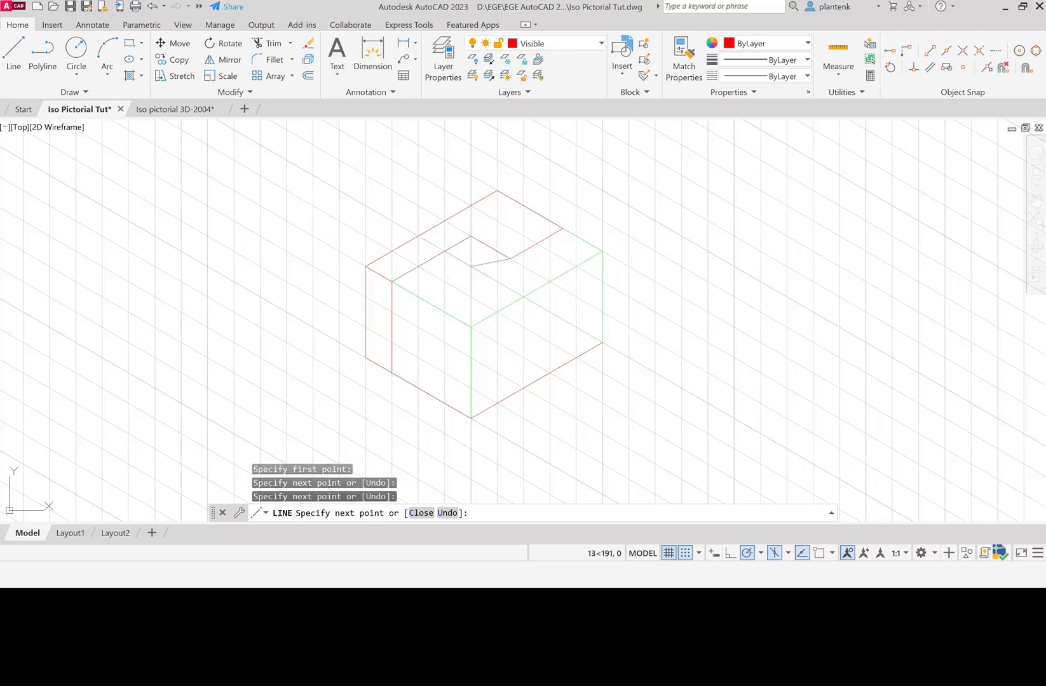
{"action": "key", "text": "Return"}
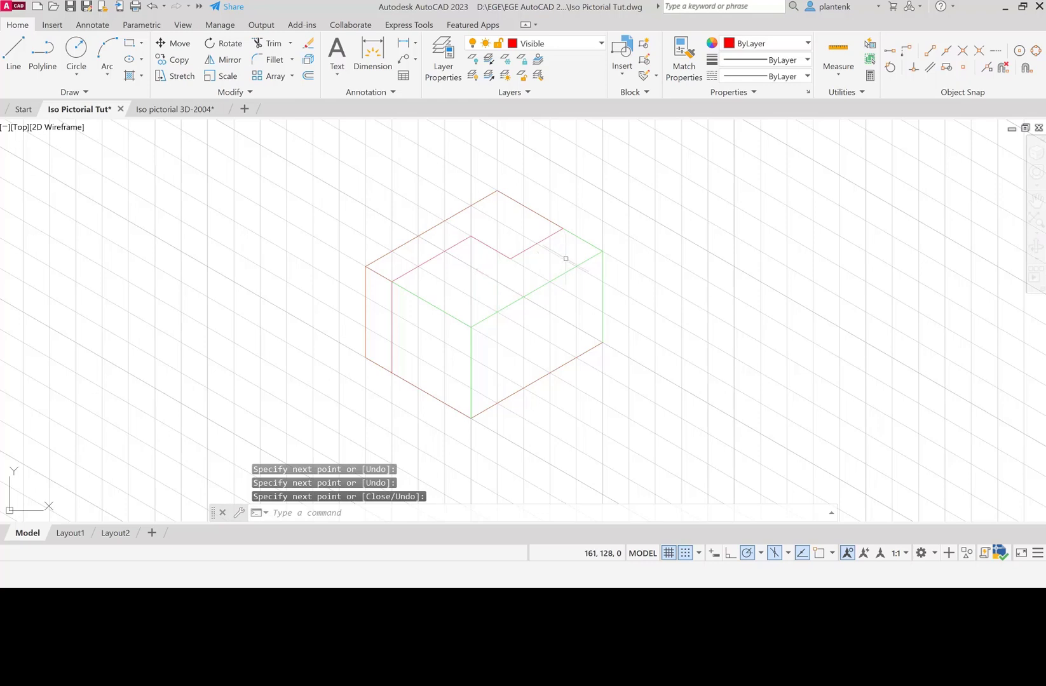
Draw two 10 mm vertical lines: one down from the end of the 25 mm top edge, one up from the box's right bottom corner
{"action": "key", "text": "Return"}
{"action": "left_click", "coordinate": [562, 228]}
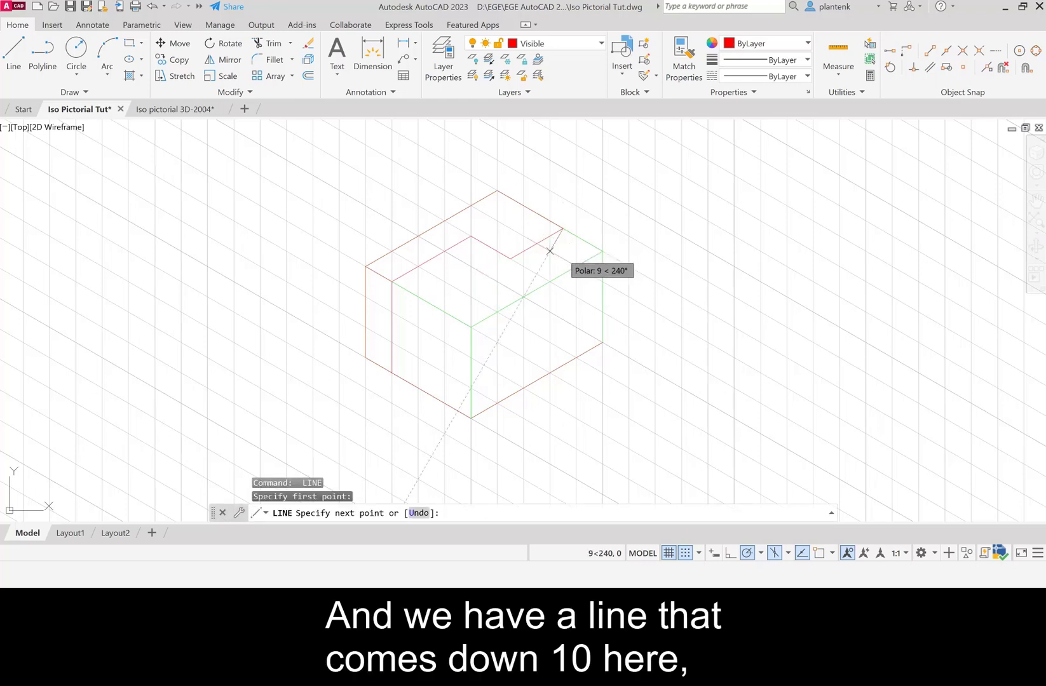
{"action": "left_click", "coordinate": [563, 259]}
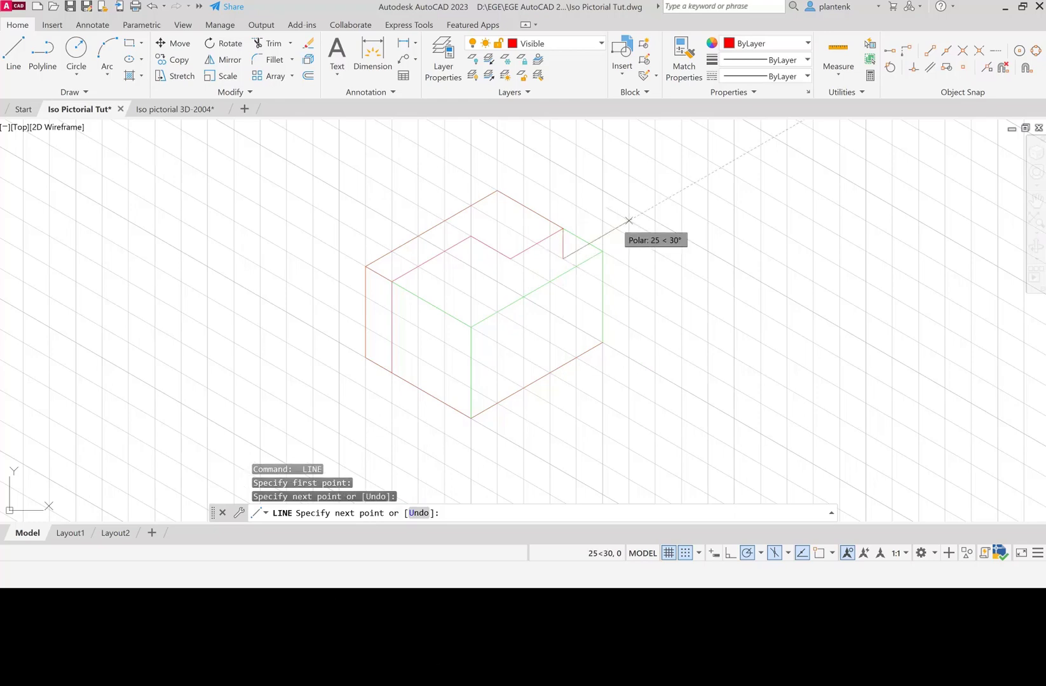
{"action": "key", "text": "Return"}
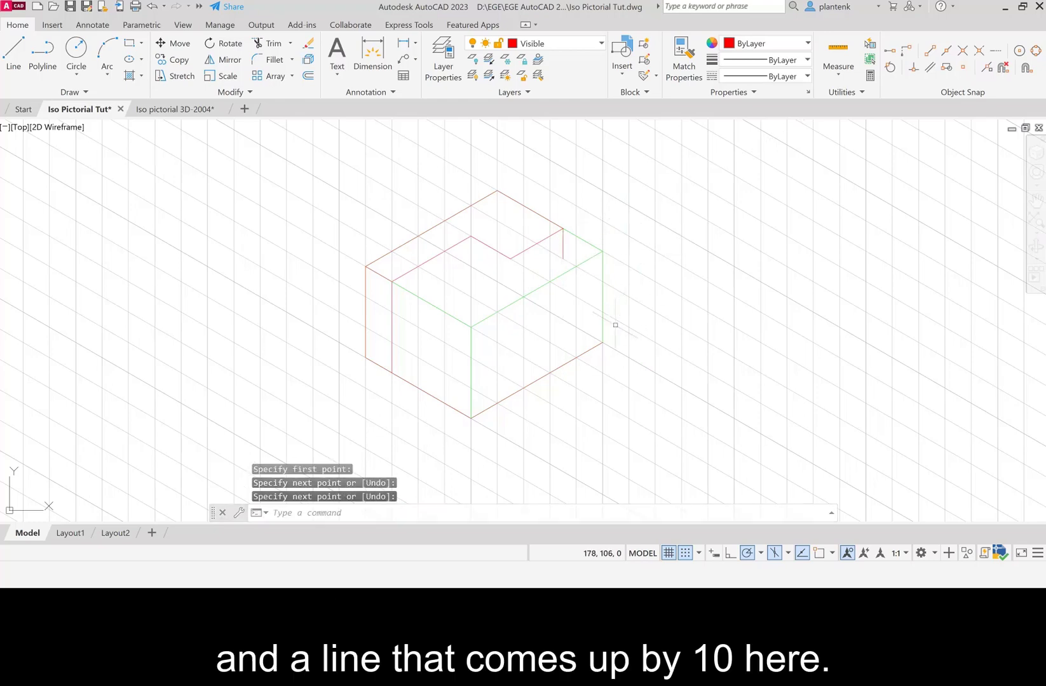
{"action": "key", "text": "Return"}
{"action": "left_click", "coordinate": [602, 343]}
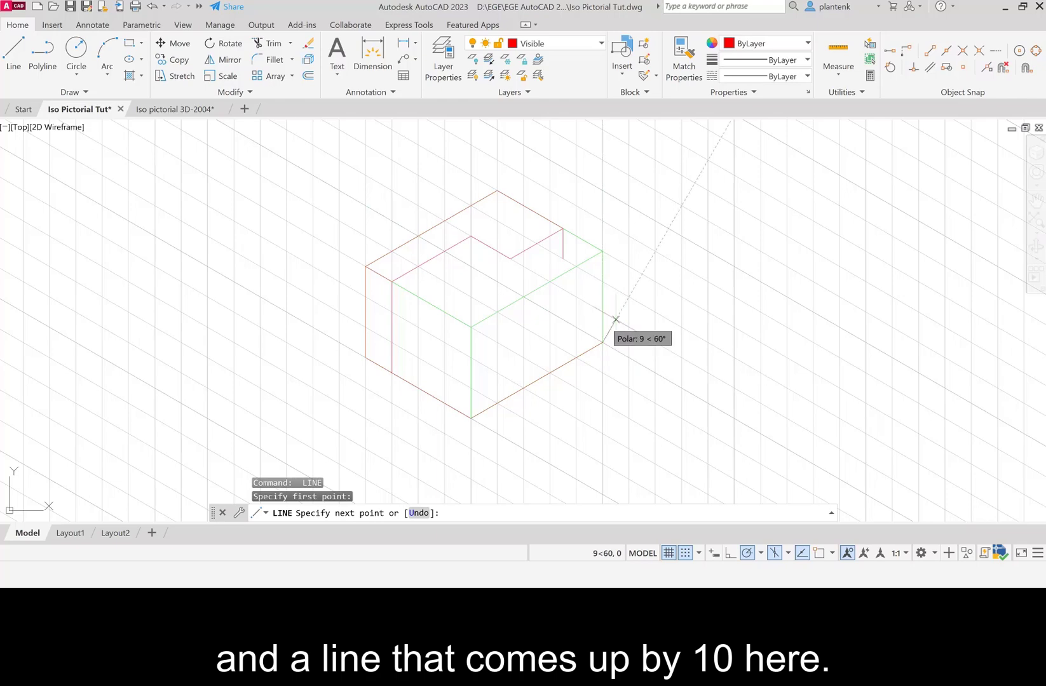
{"action": "key", "text": "Return"}
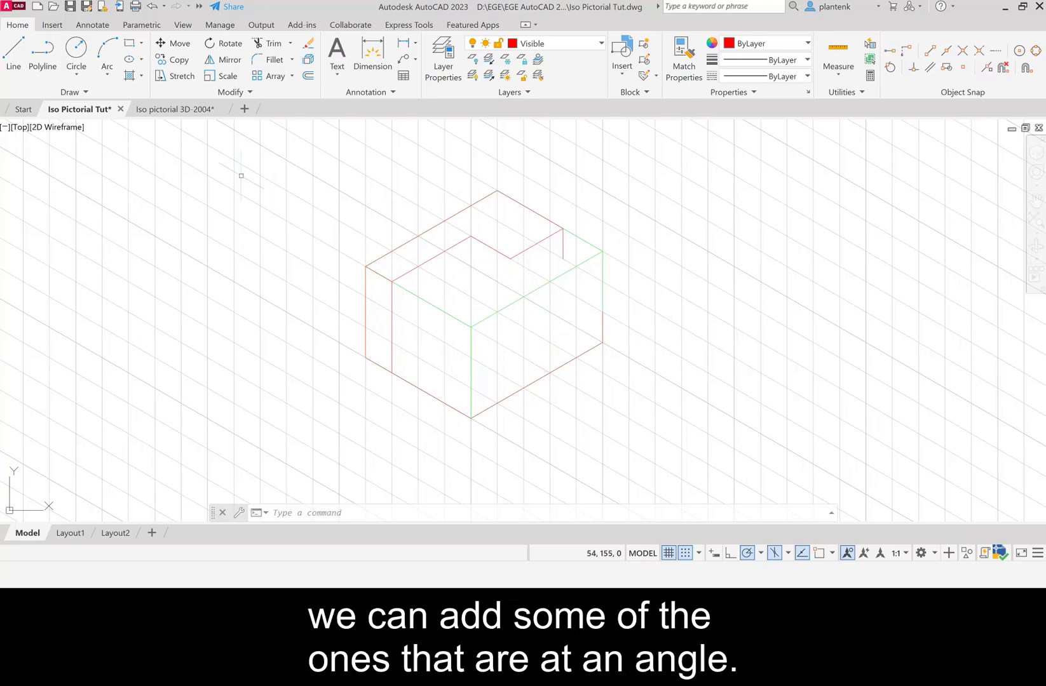
Draw a sloped line from the inner top-face corner of the 30° edge down to the bottom end of the inset 30 mm vertical edge
{"action": "left_click", "coordinate": [12, 56]}
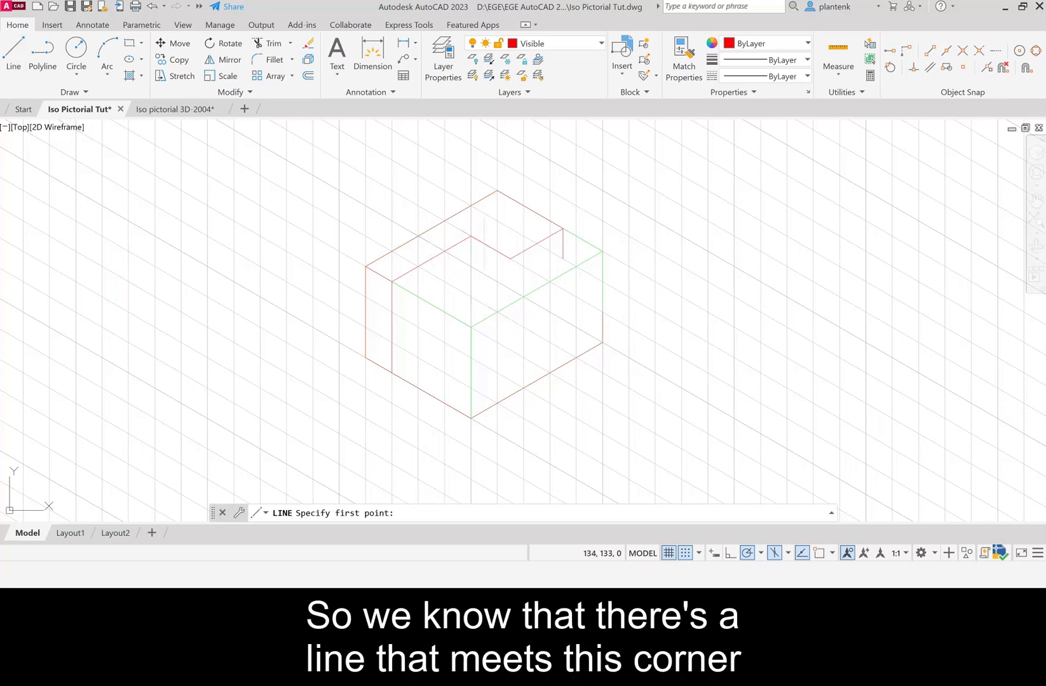
{"action": "left_click", "coordinate": [471, 236]}
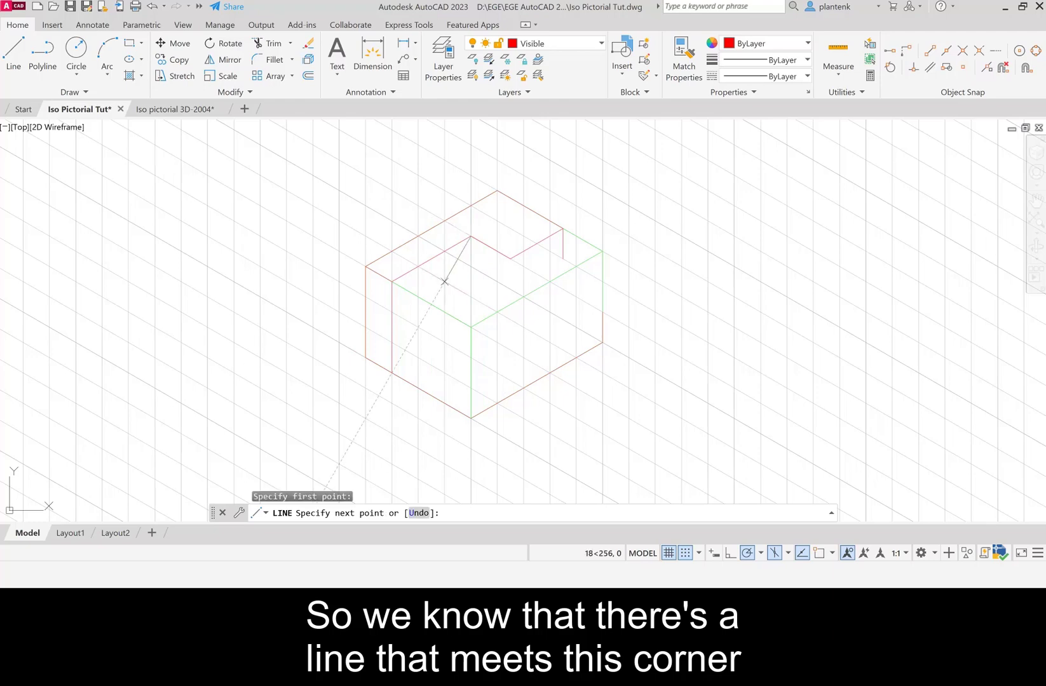
{"action": "left_click", "coordinate": [392, 372]}
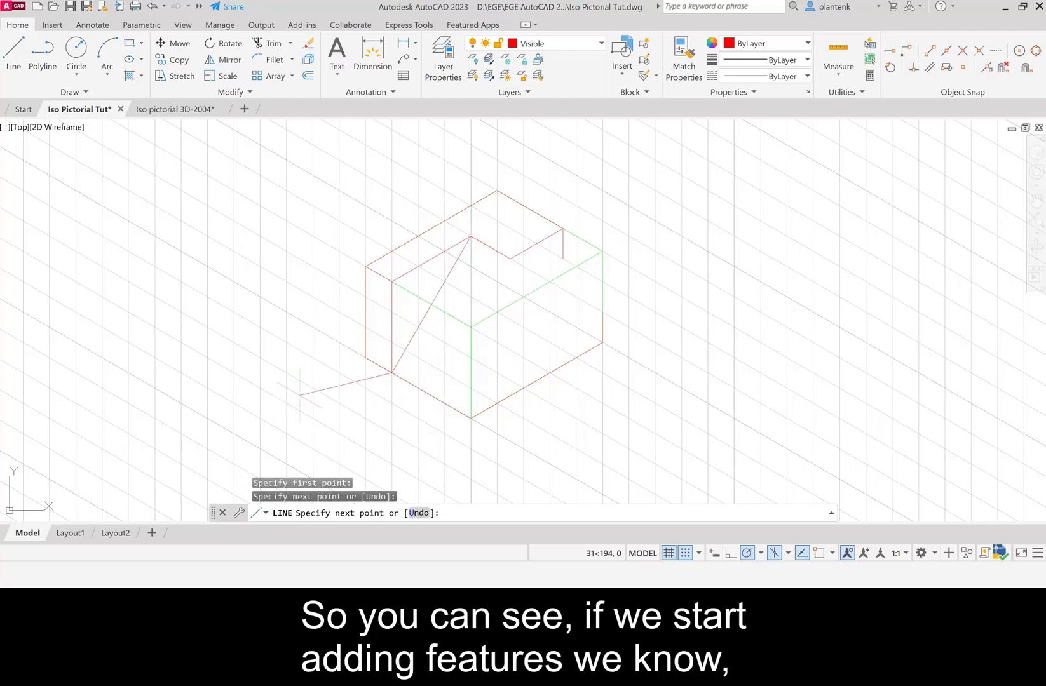
{"action": "key", "text": "Return"}
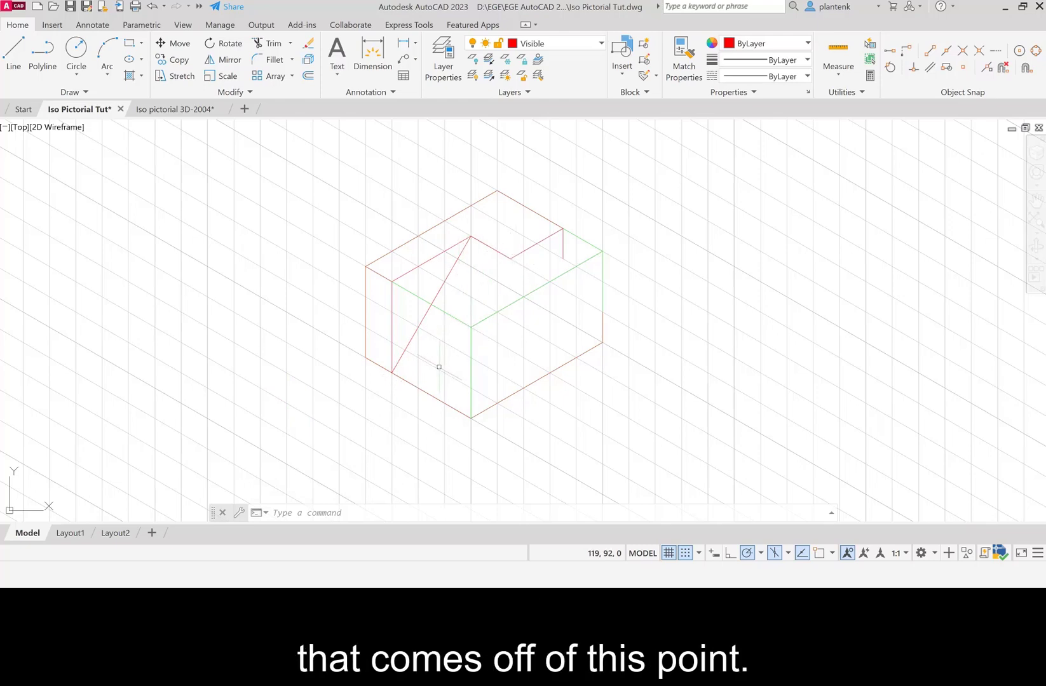
Copy the sloped line 15 mm at 330°, from its upper end to the adjacent notch corner on the top face
{"action": "left_click", "coordinate": [414, 333]}
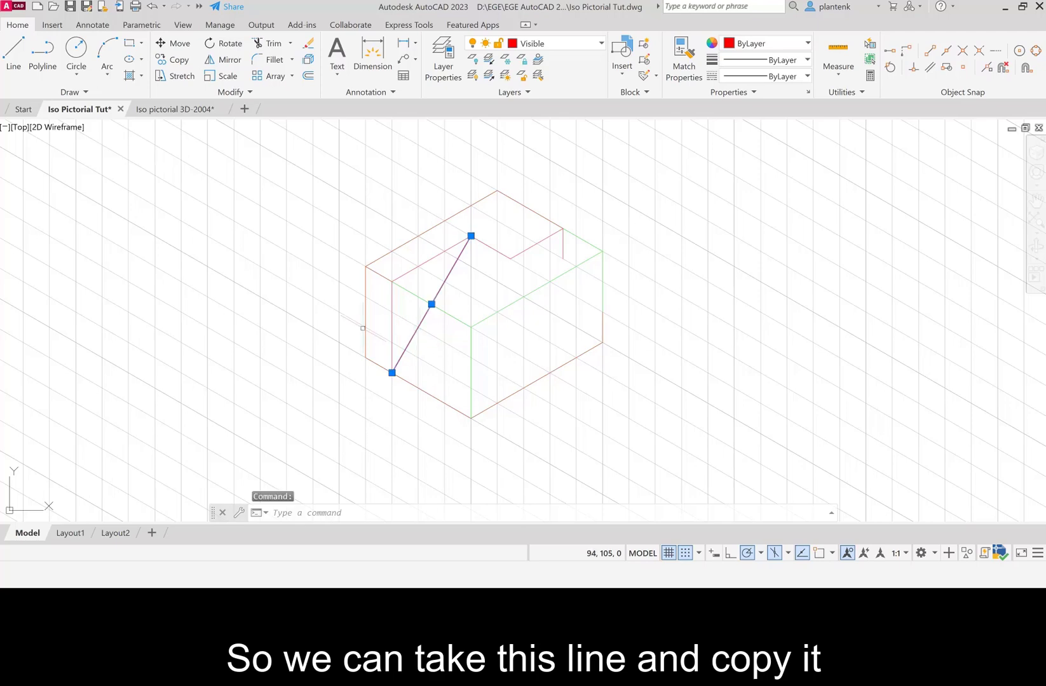
{"action": "left_click", "coordinate": [178, 59]}
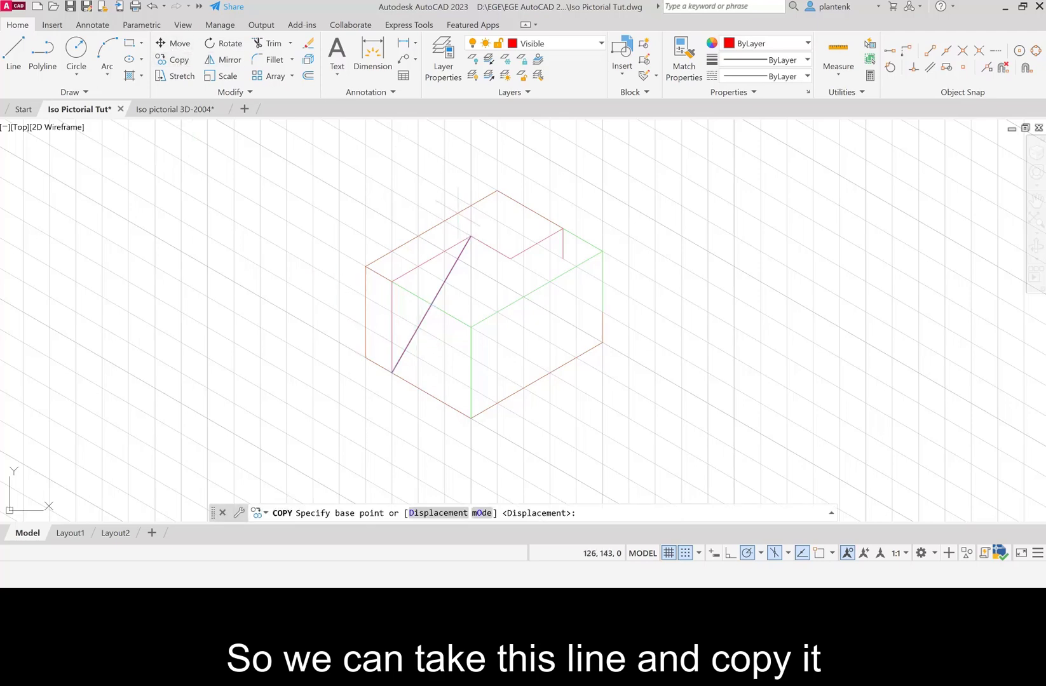
{"action": "left_click", "coordinate": [470, 237]}
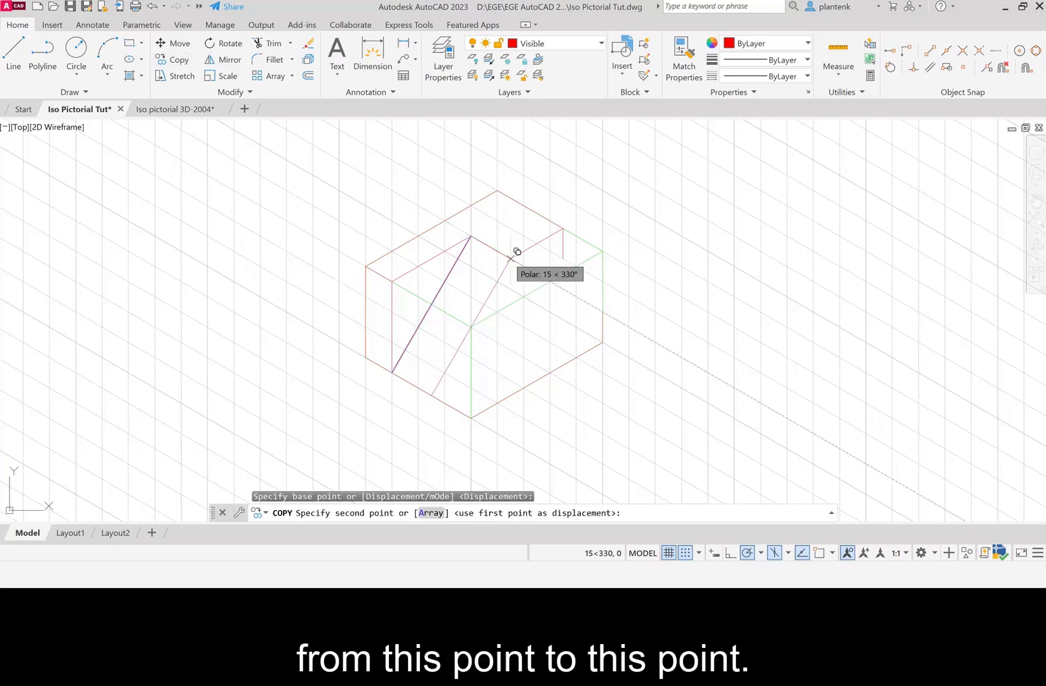
{"action": "left_click", "coordinate": [517, 252]}
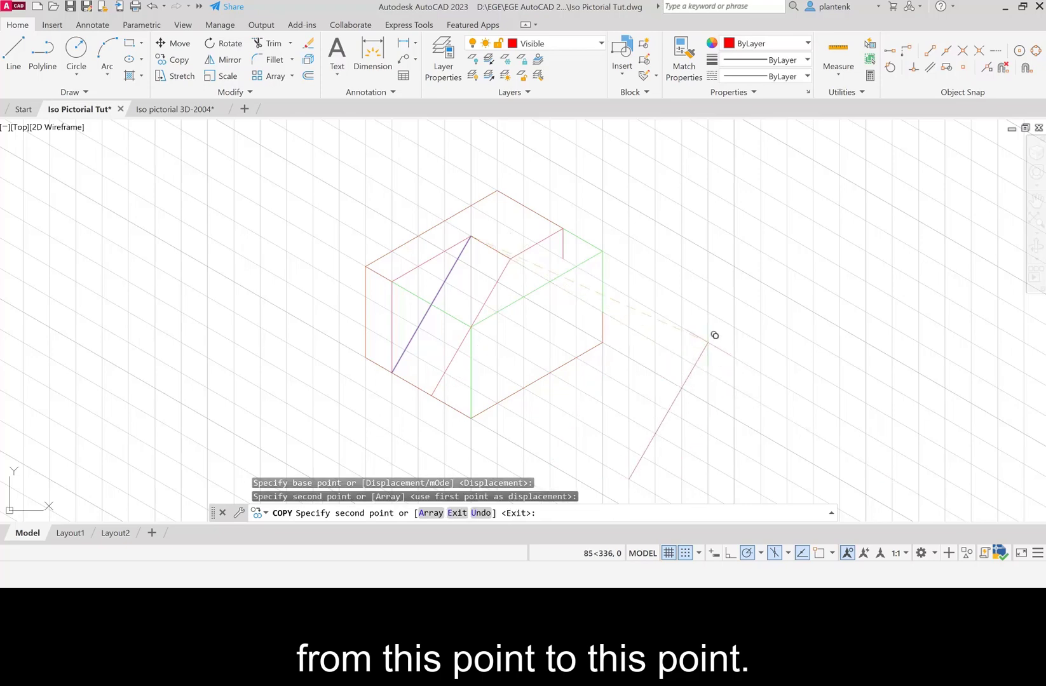
{"action": "key", "text": "Return"}
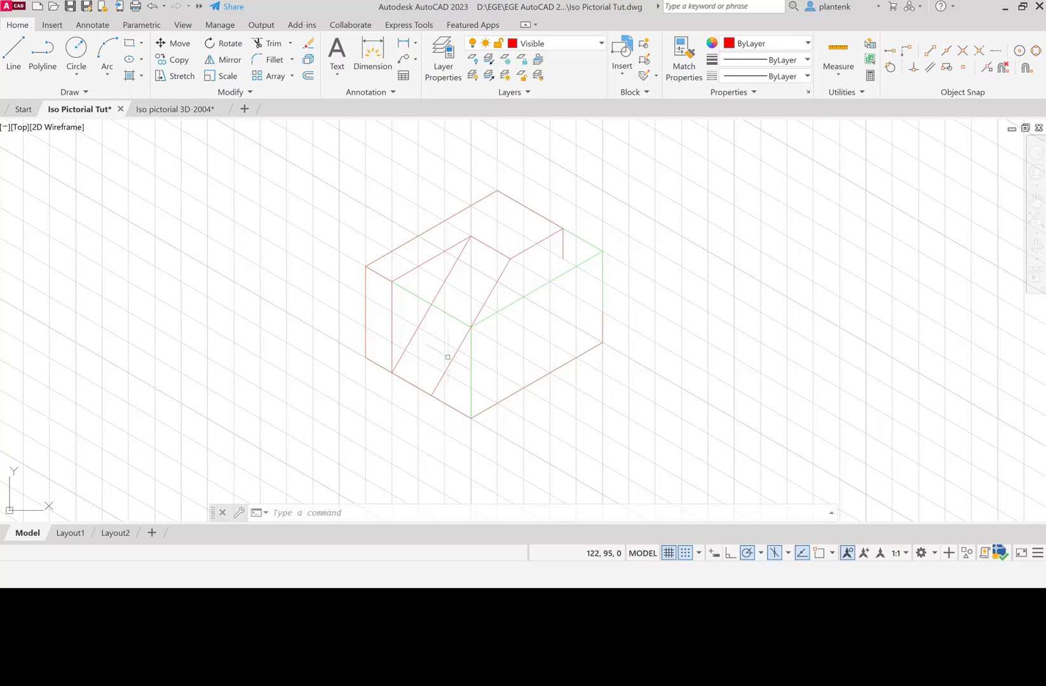
Copy the second sloped line from its lower end to the box's front bottom corner
{"action": "left_click", "coordinate": [449, 361]}
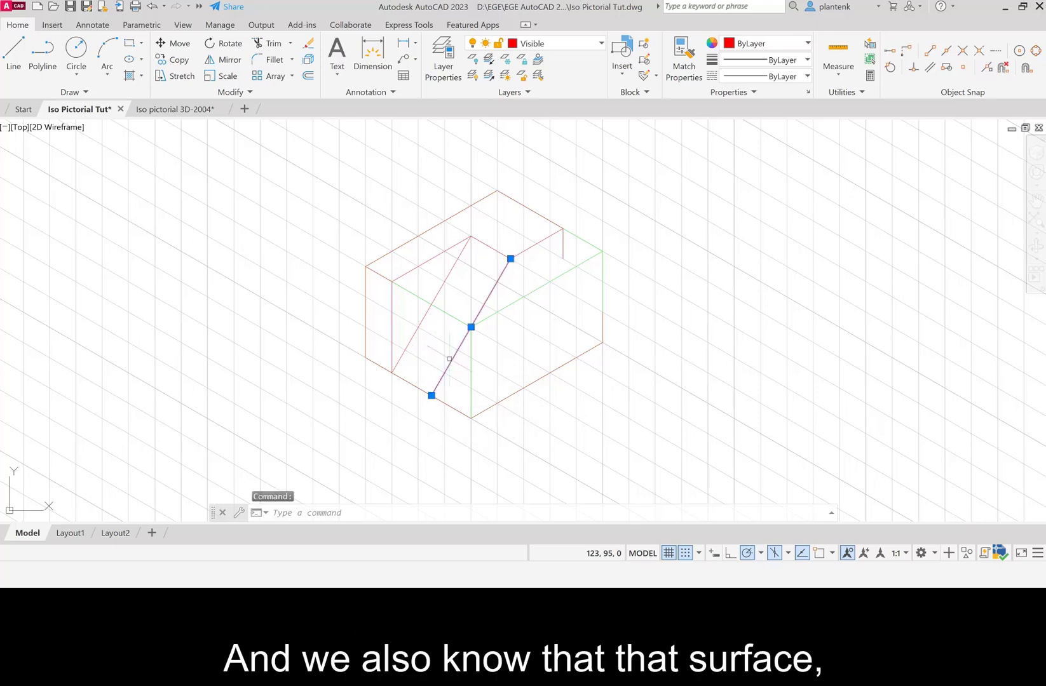
{"action": "left_click", "coordinate": [173, 60]}
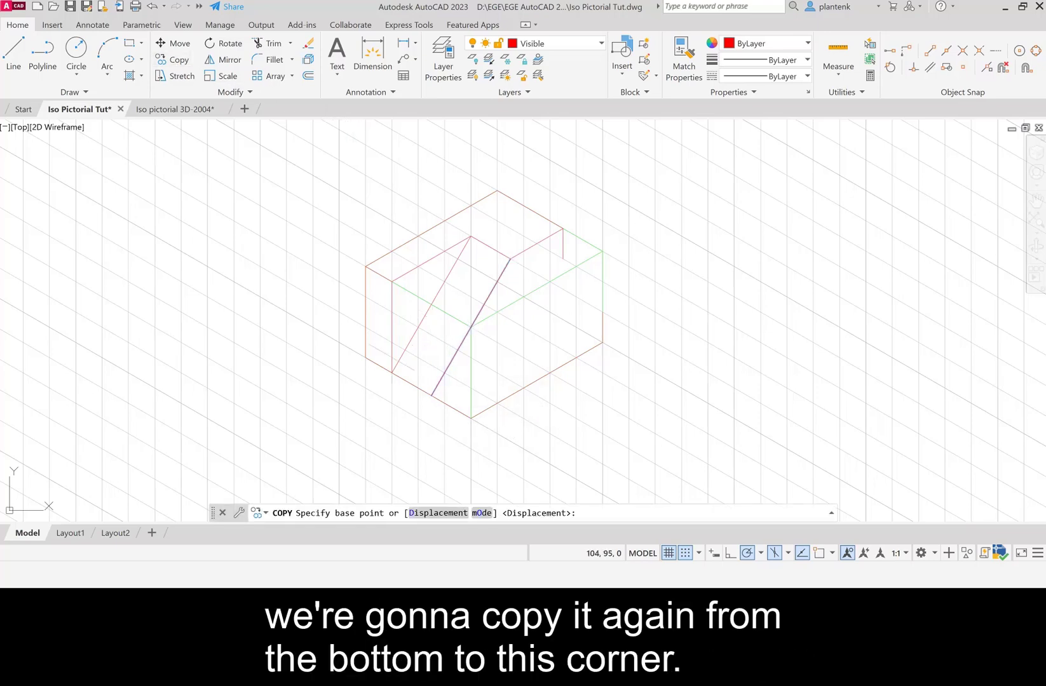
{"action": "left_click", "coordinate": [431, 395]}
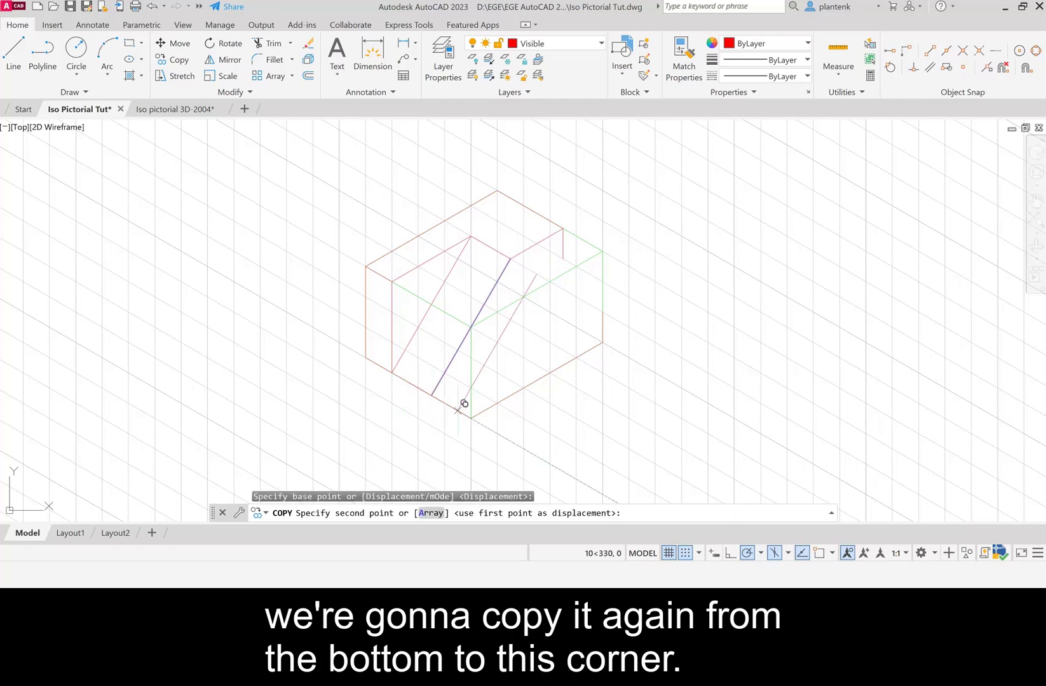
{"action": "left_click", "coordinate": [472, 416]}
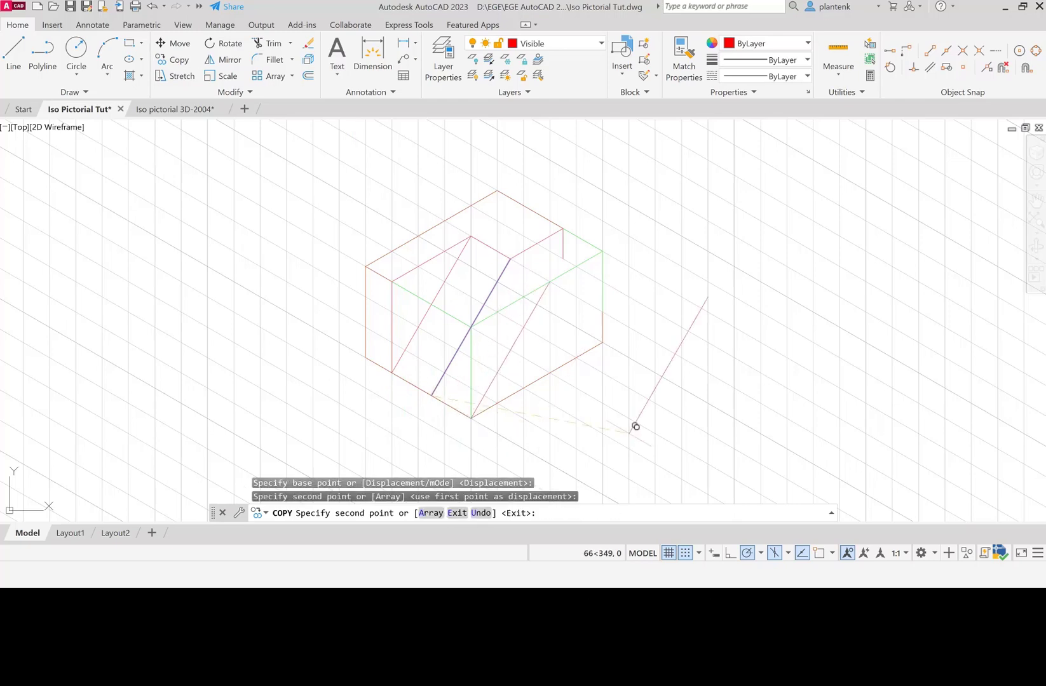
{"action": "key", "text": "Return"}
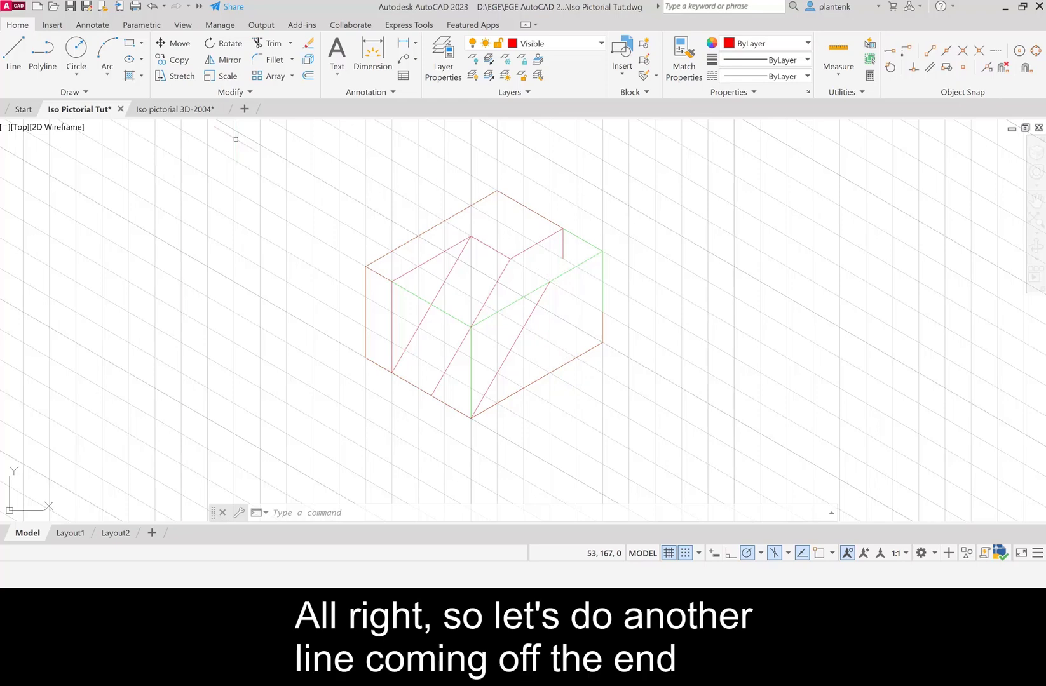
{"action": "left_click", "coordinate": [13, 53]}
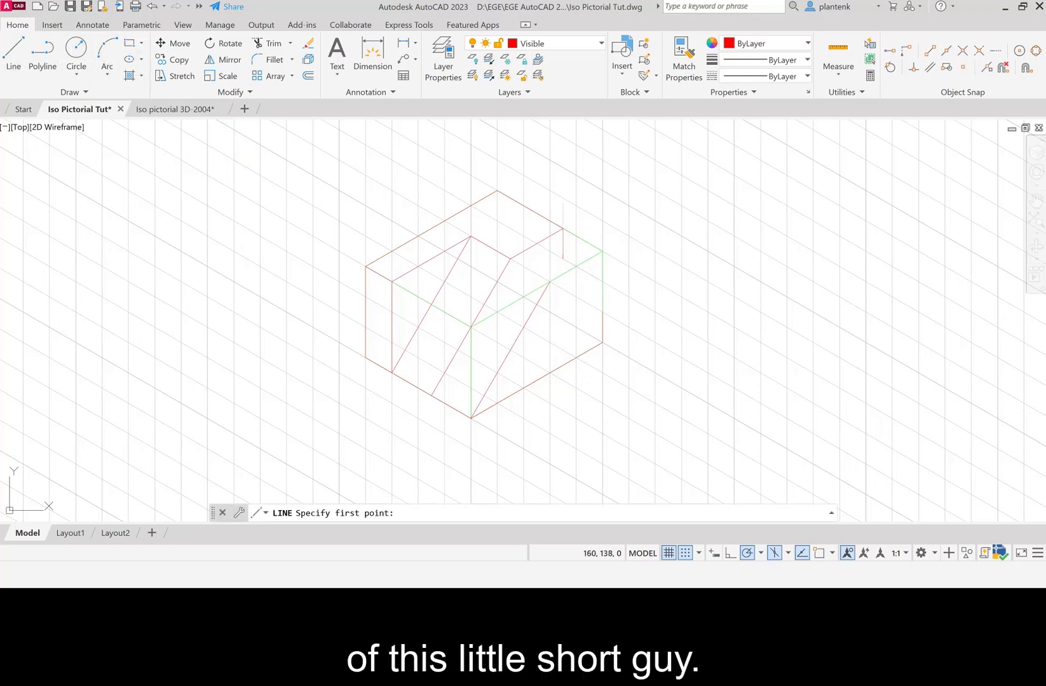
{"action": "left_click", "coordinate": [550, 252]}
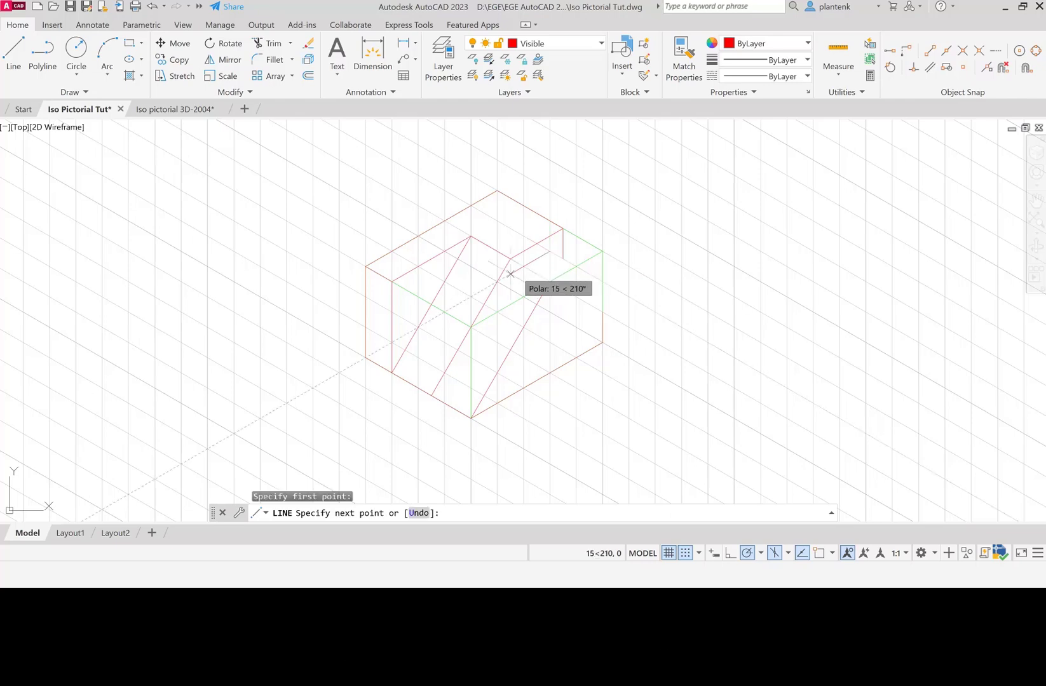
{"action": "key", "text": "Escape"}
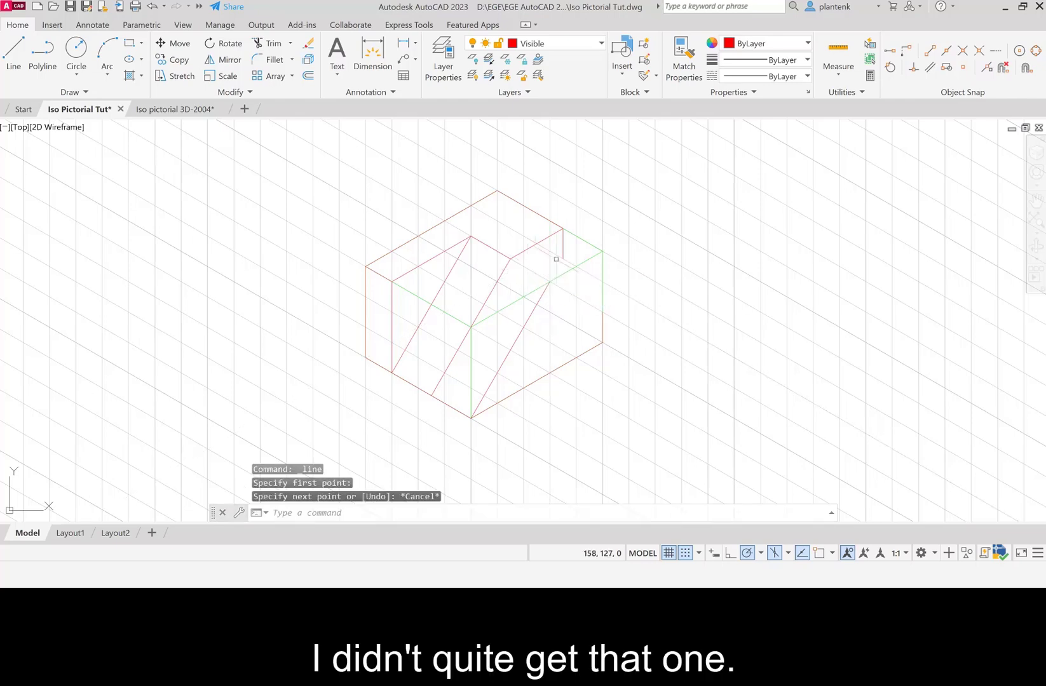
Draw a line at 210° from the lower end of the upper 10 mm vertical edge, extending past the middle sloped line
{"action": "left_click", "coordinate": [11, 55]}
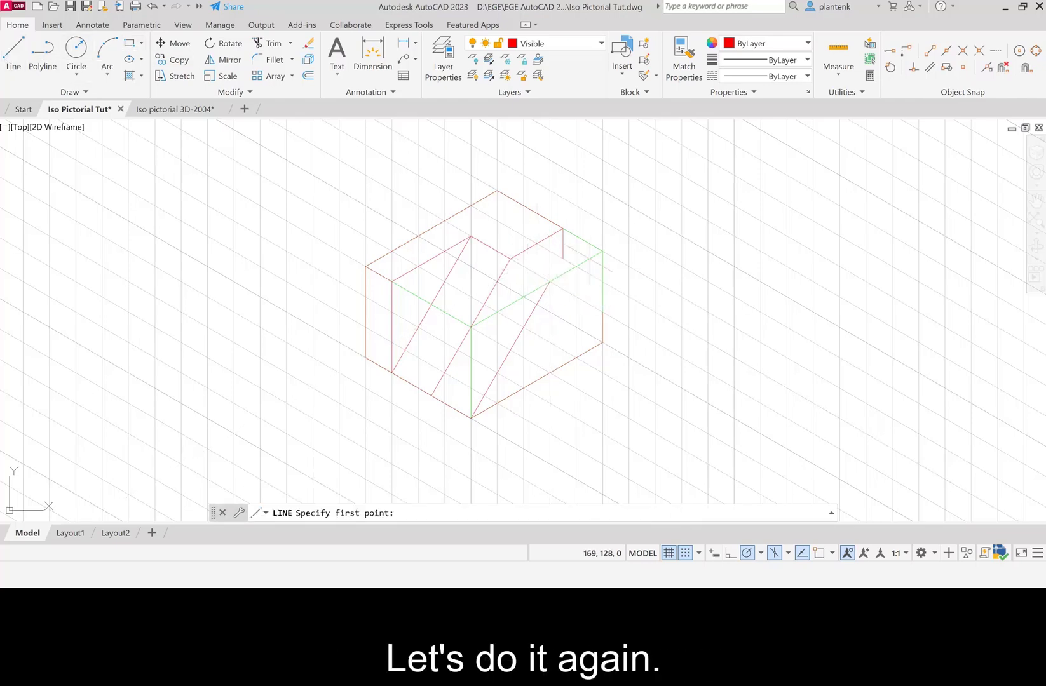
{"action": "left_click", "coordinate": [562, 258]}
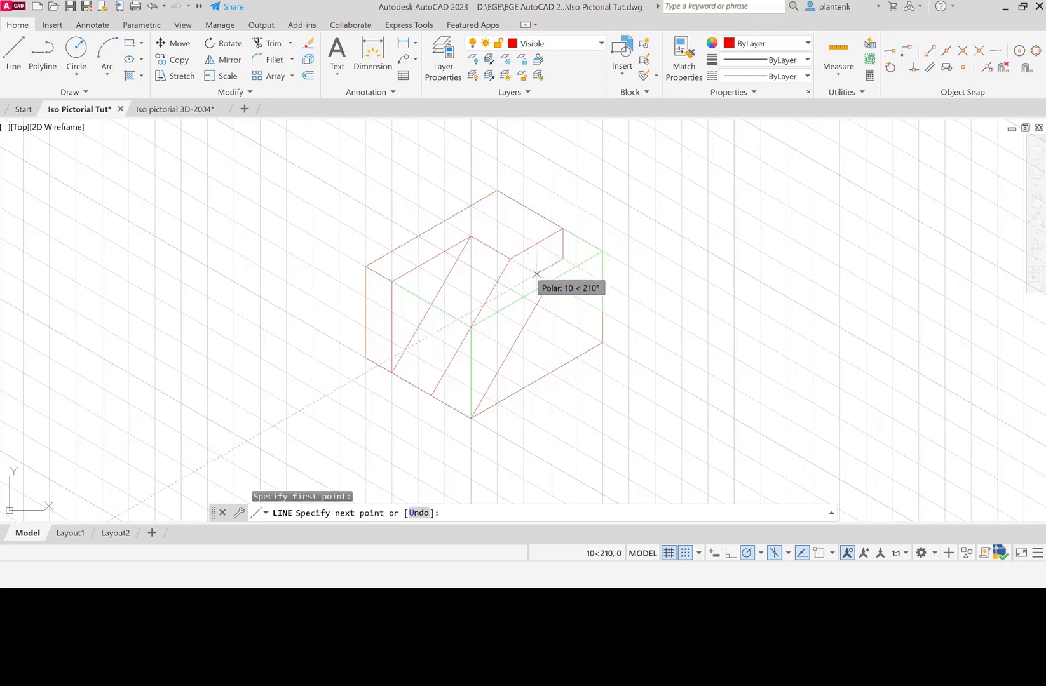
{"action": "left_click", "coordinate": [457, 319]}
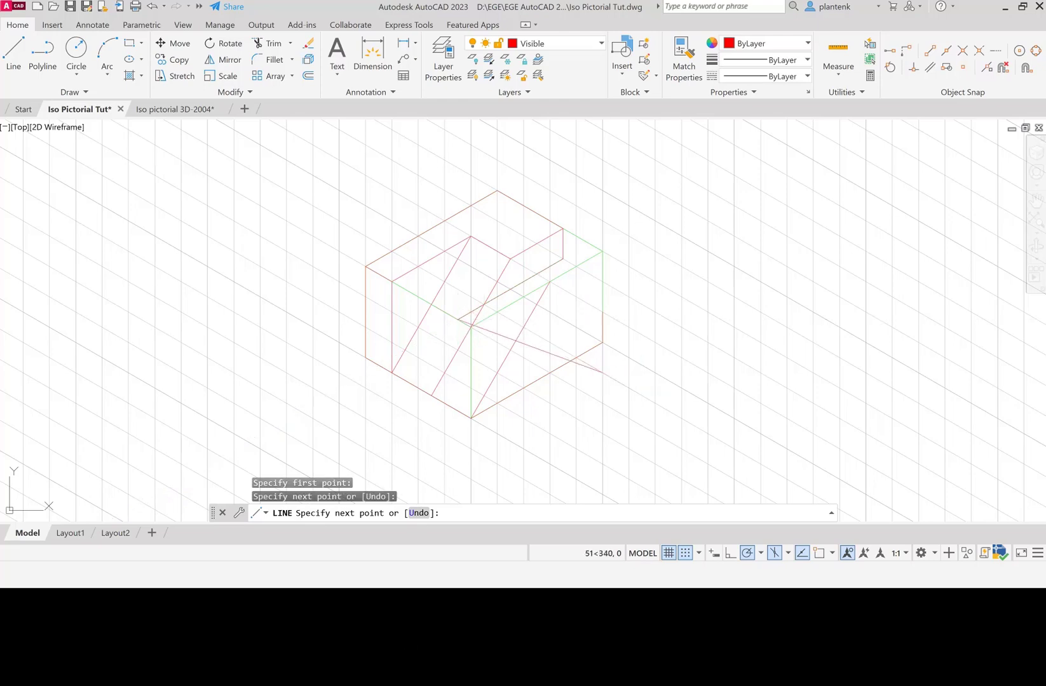
{"action": "key", "text": "Return"}
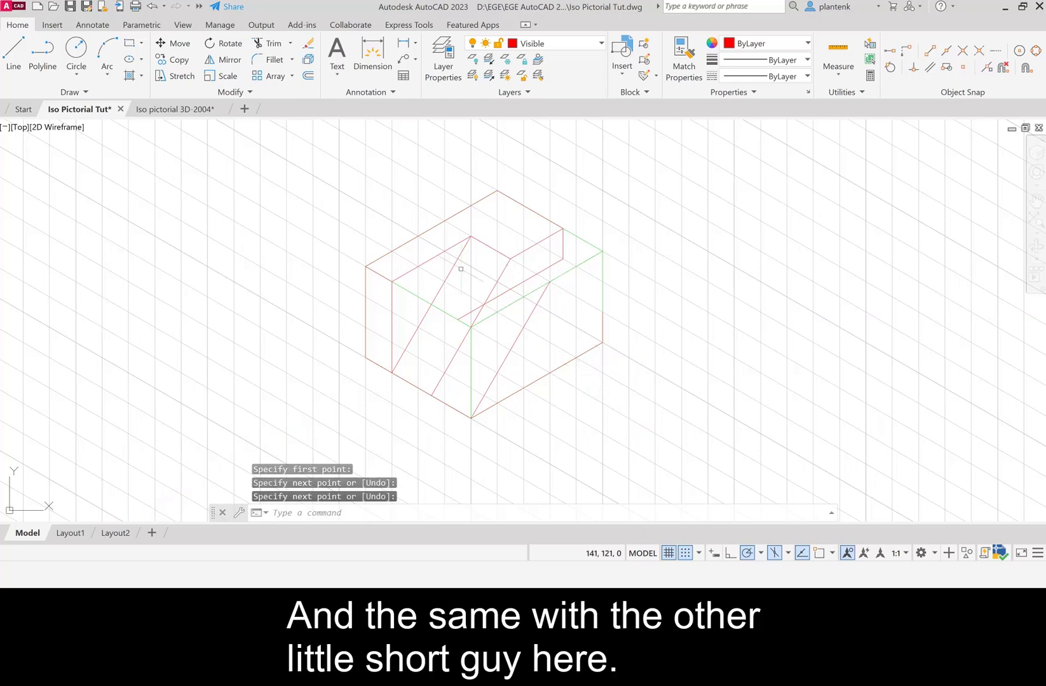
Draw a line at 210° from the top of the lower 10 mm vertical edge to the box's front vertical edge
{"action": "left_click", "coordinate": [13, 51]}
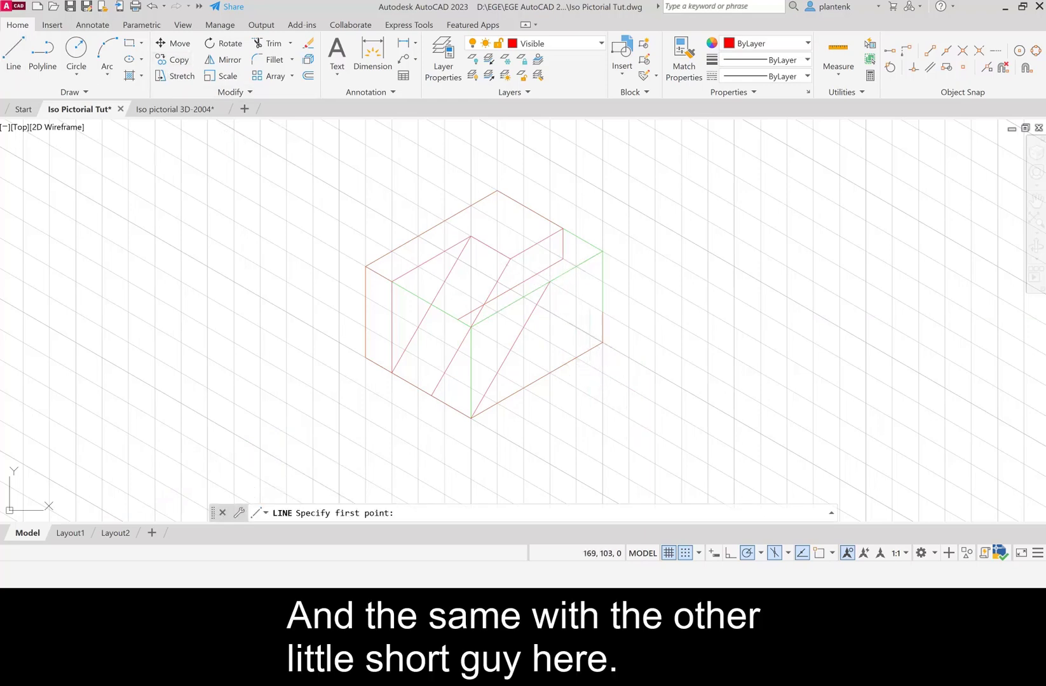
{"action": "left_click", "coordinate": [602, 312]}
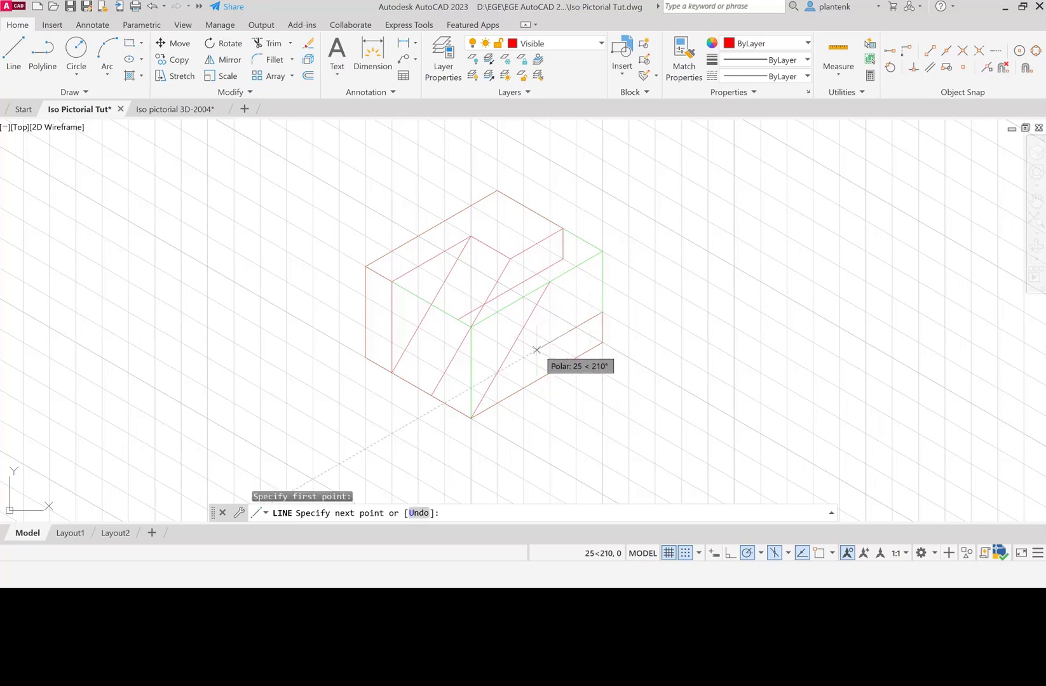
{"action": "left_click", "coordinate": [471, 388]}
{"action": "key", "text": "Return"}
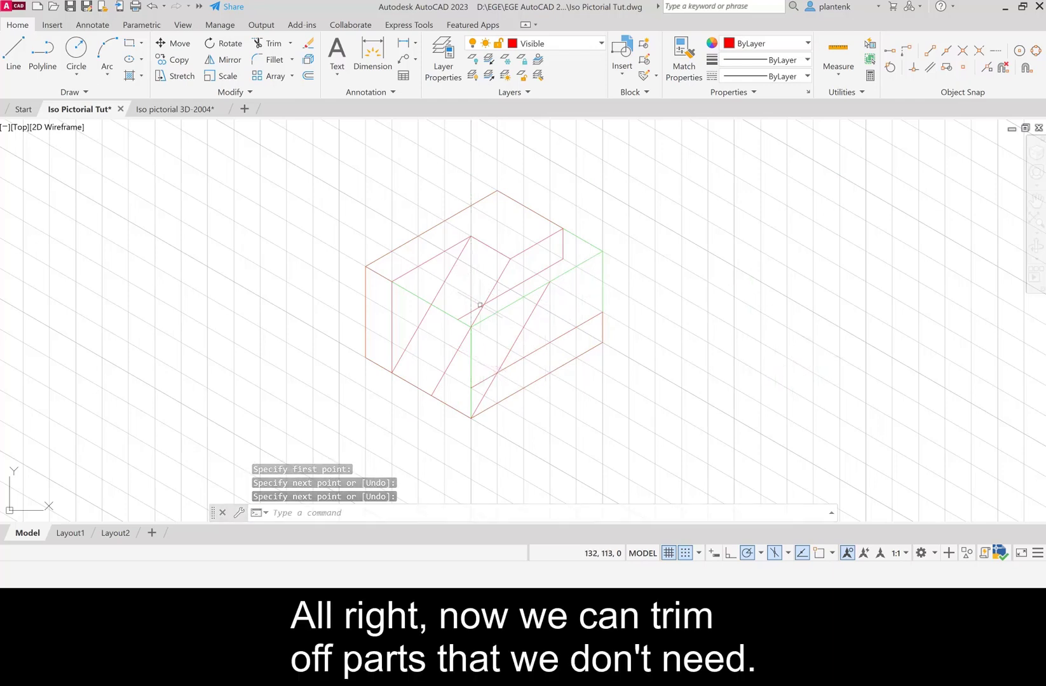
Trim the excess of the two copied sloped lines and the two 210° lines beyond their intersections
{"action": "left_click", "coordinate": [271, 46]}
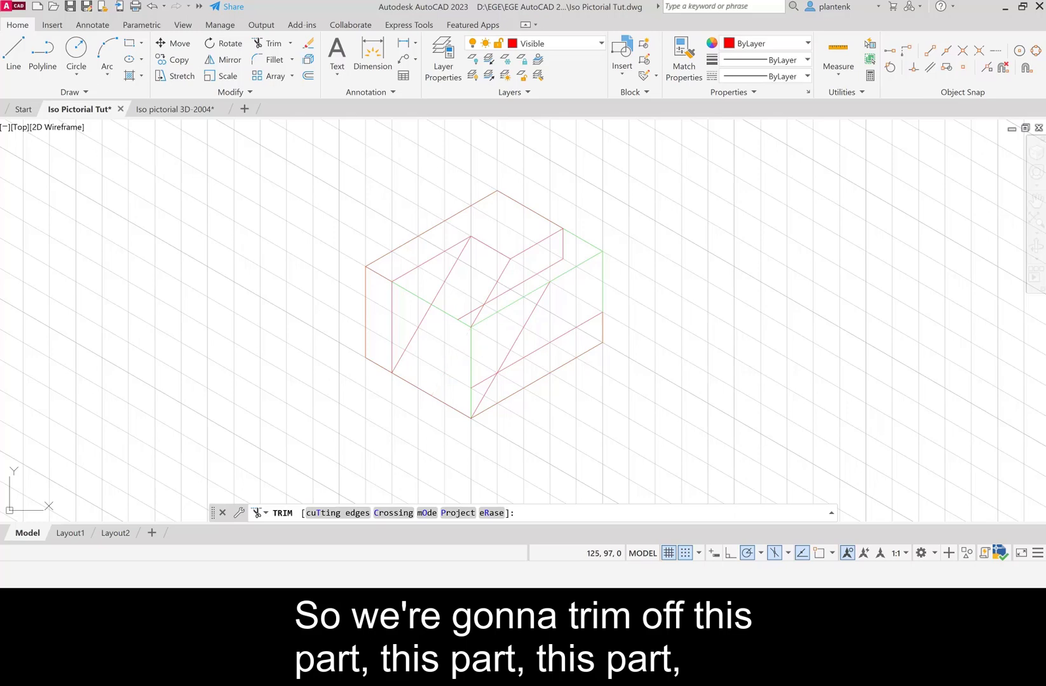
{"action": "left_click", "coordinate": [473, 311]}
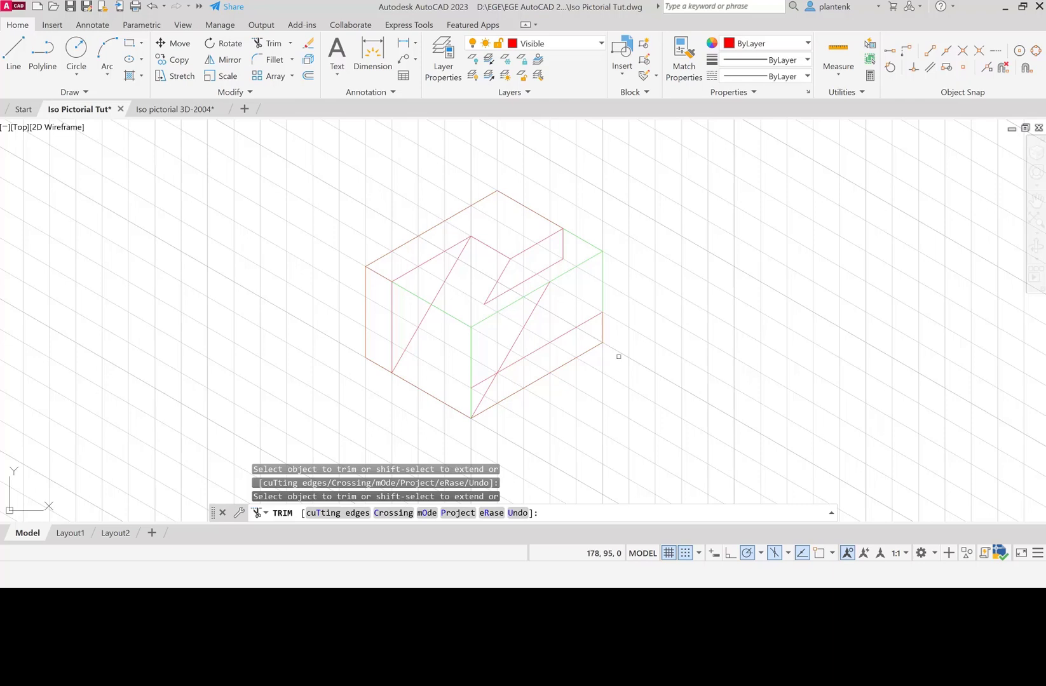
{"action": "left_click", "coordinate": [522, 339]}
Draw lines joining the two trimmed intersection corners and connecting the facing ends of the two 10 mm vertical edges
{"action": "left_click", "coordinate": [13, 54]}
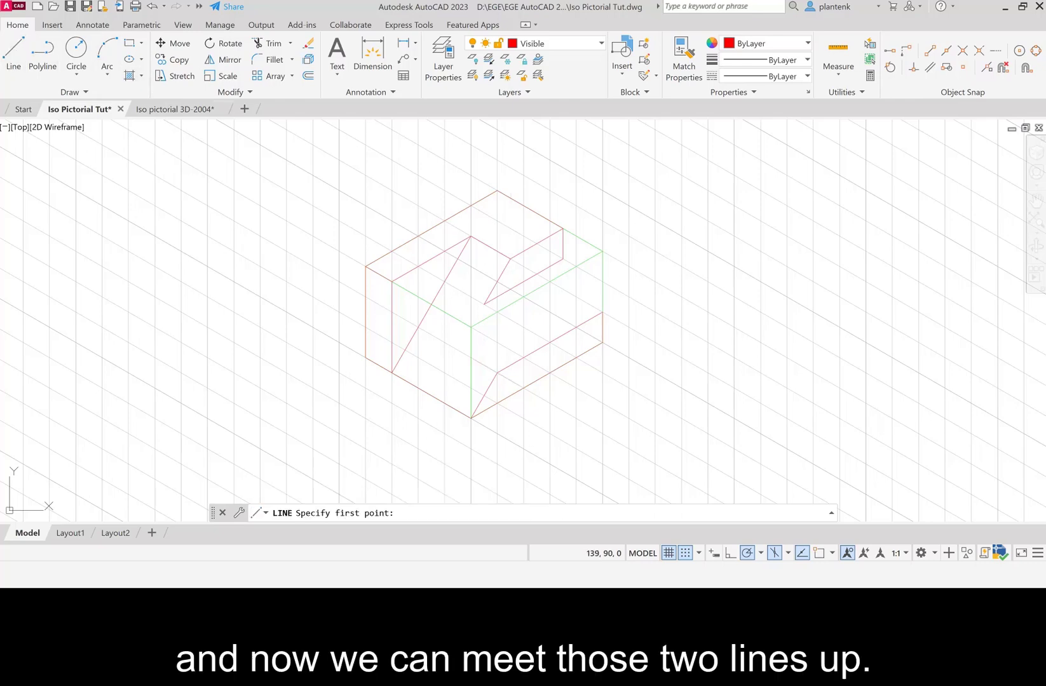
{"action": "left_click", "coordinate": [484, 304]}
{"action": "left_click", "coordinate": [484, 303]}
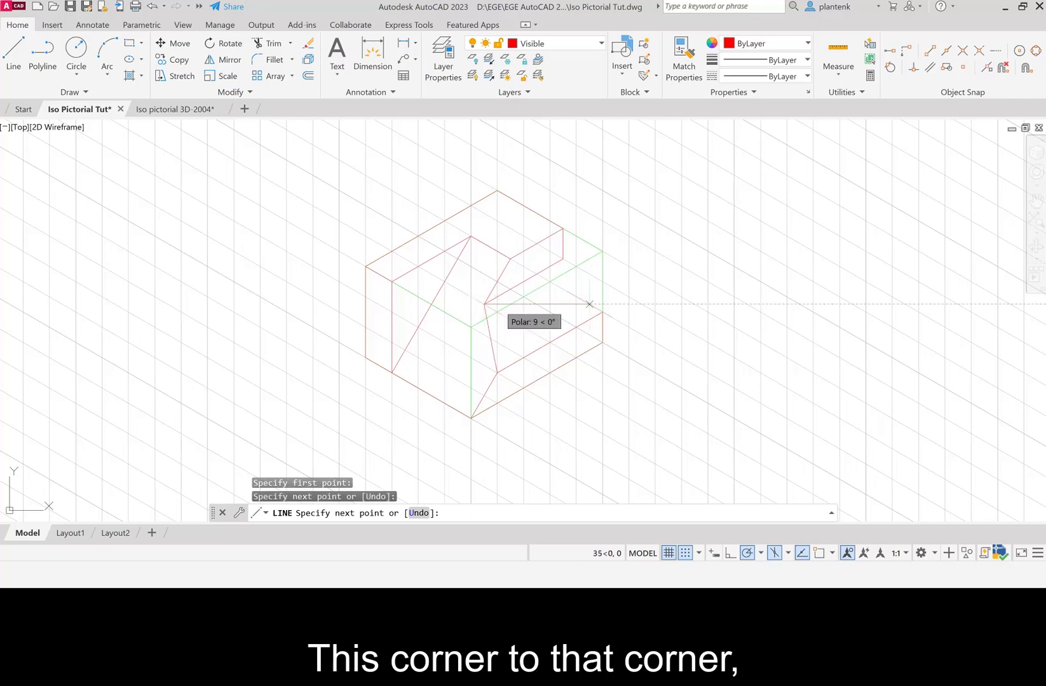
{"action": "key", "text": "Return"}
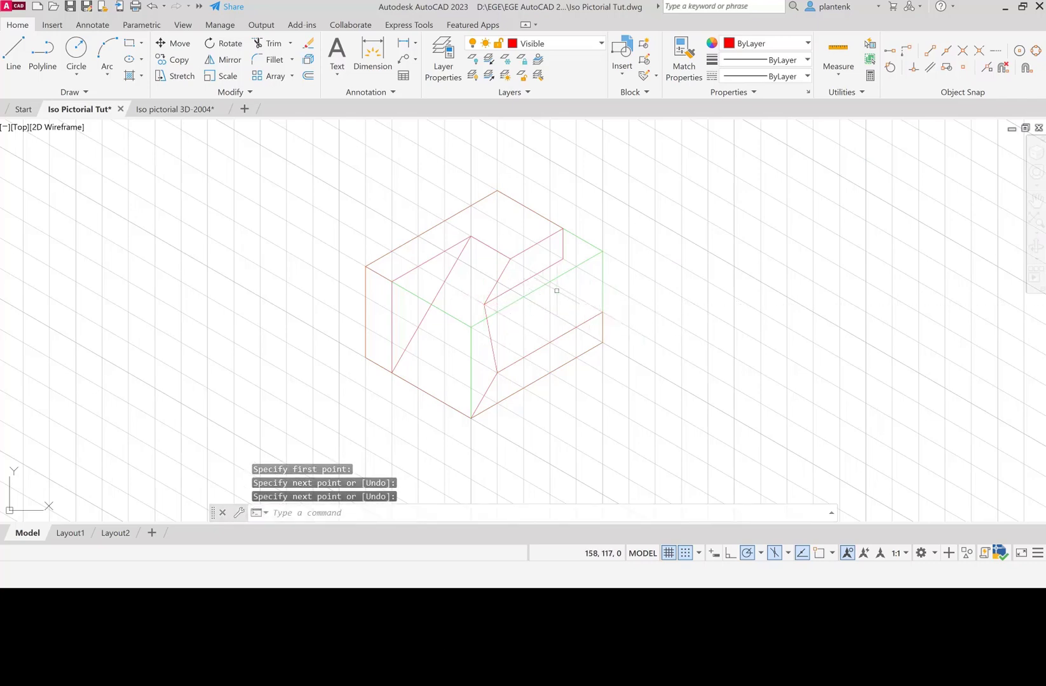
{"action": "key", "text": "Return"}
{"action": "left_click", "coordinate": [602, 311]}
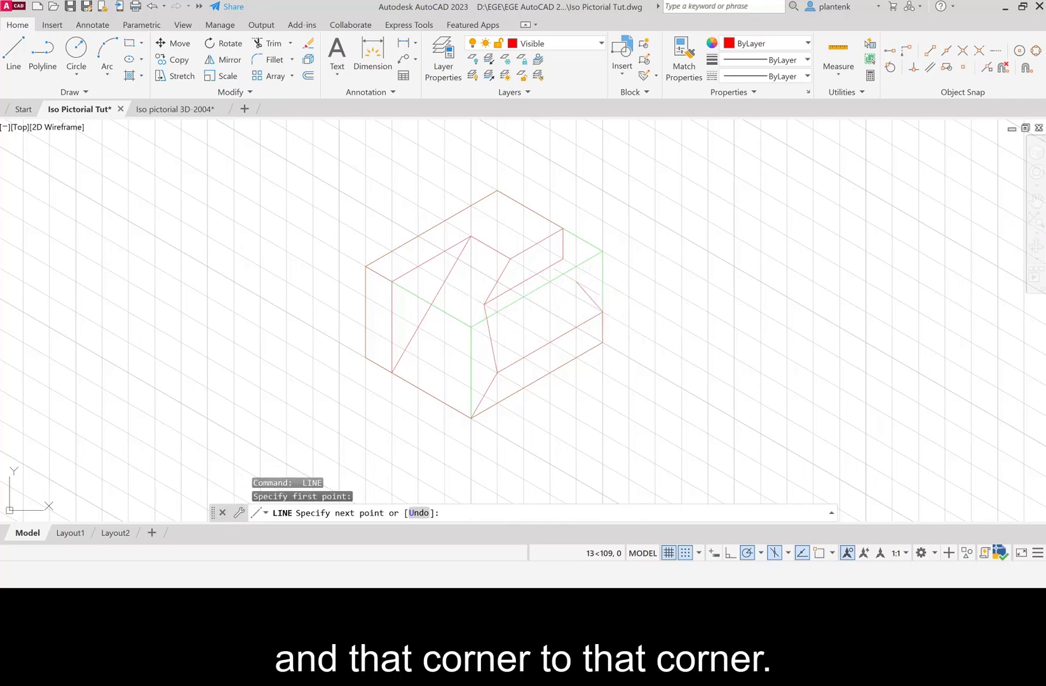
{"action": "left_click", "coordinate": [562, 259]}
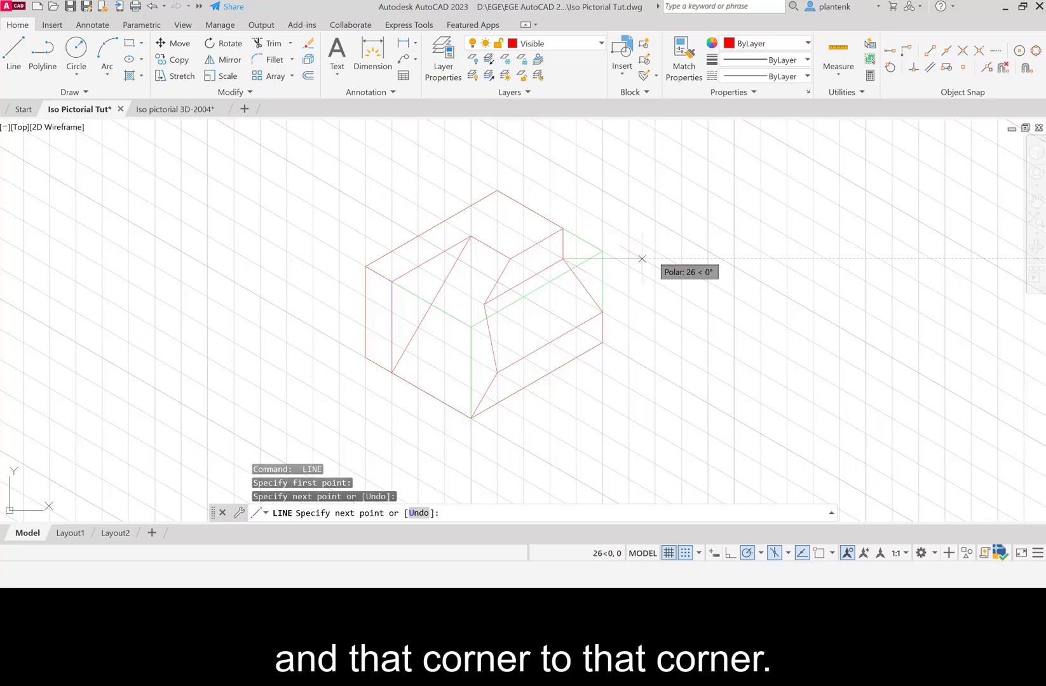
{"action": "key", "text": "Return"}
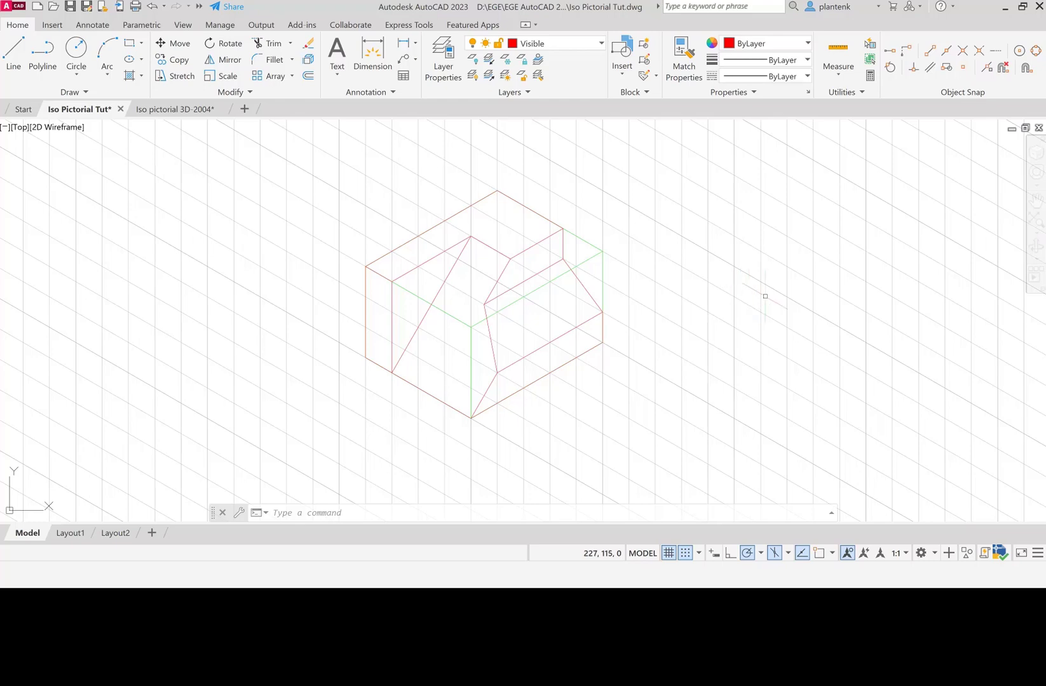
Turn off the Construction layer and the drawing grid
{"action": "left_click", "coordinate": [601, 44]}
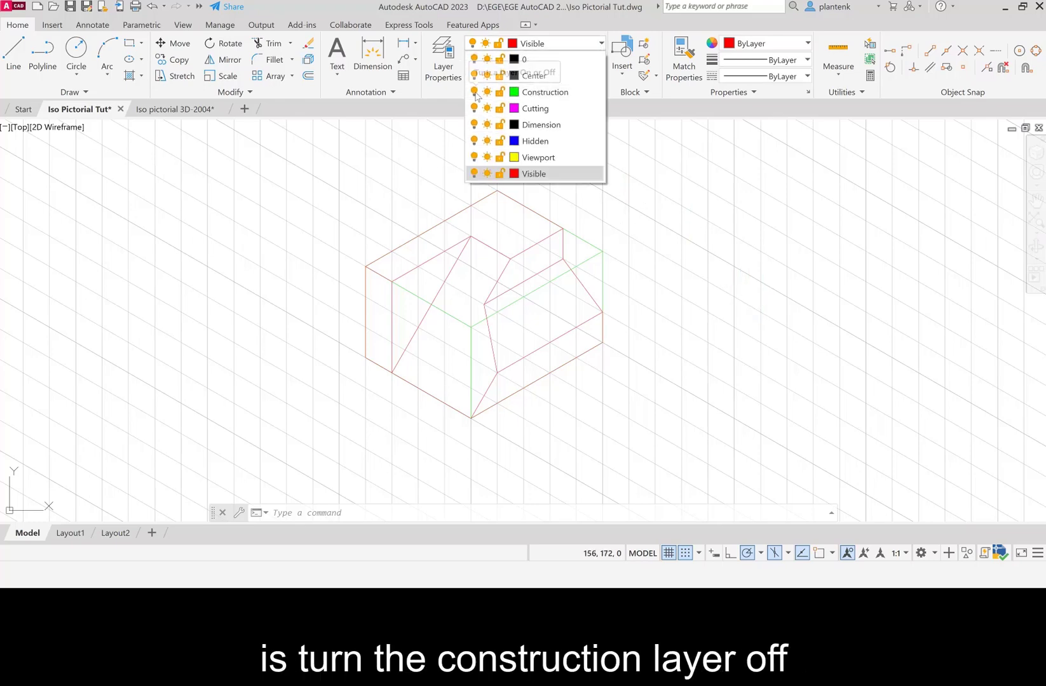
{"action": "left_click", "coordinate": [473, 92]}
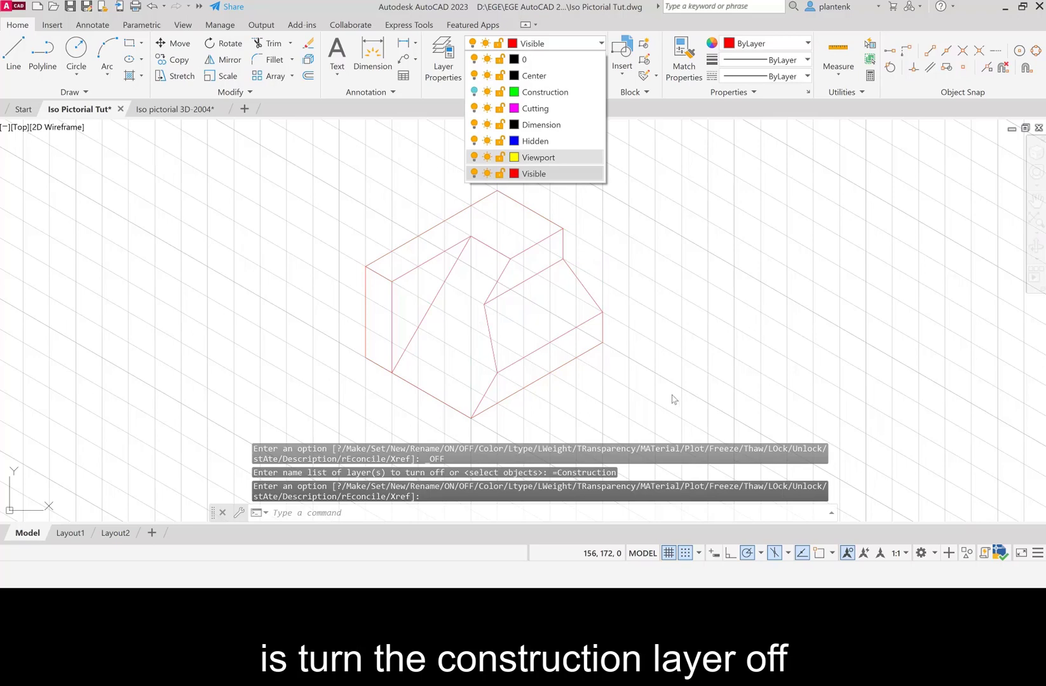
{"action": "left_click", "coordinate": [348, 514]}
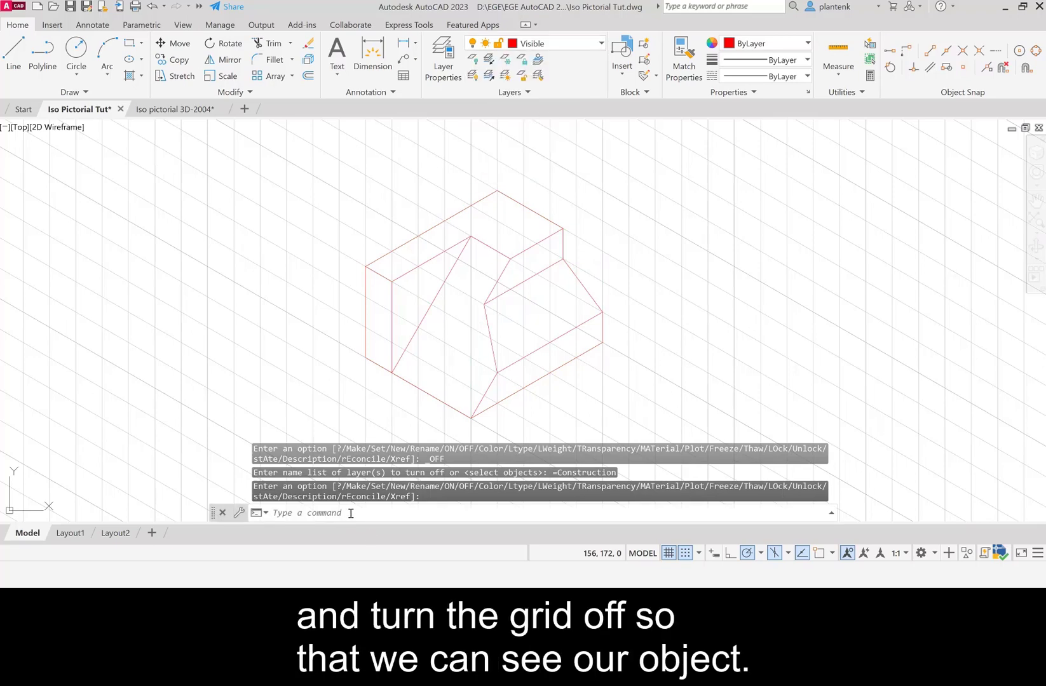
{"action": "type", "text": "grid"}
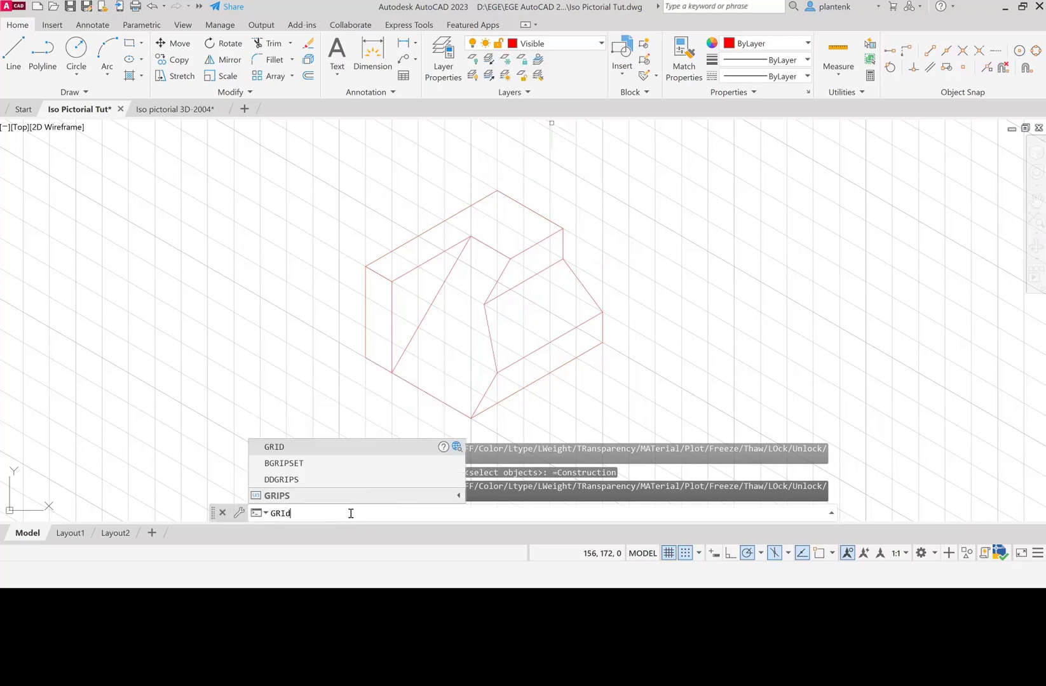
{"action": "key", "text": "Return"}
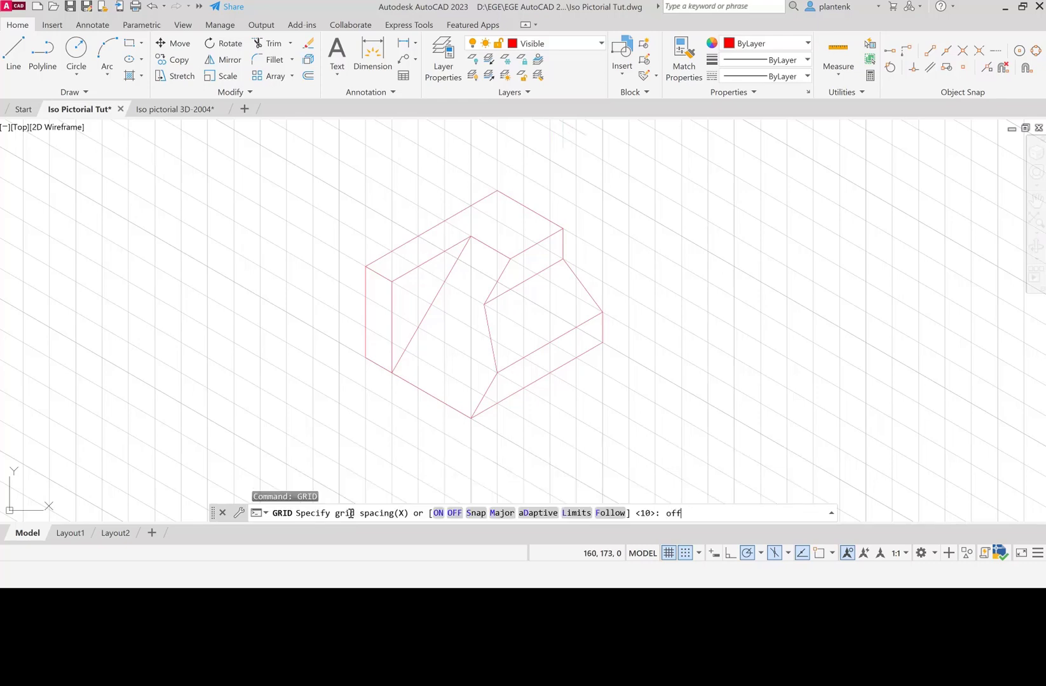
{"action": "key", "text": "Return"}
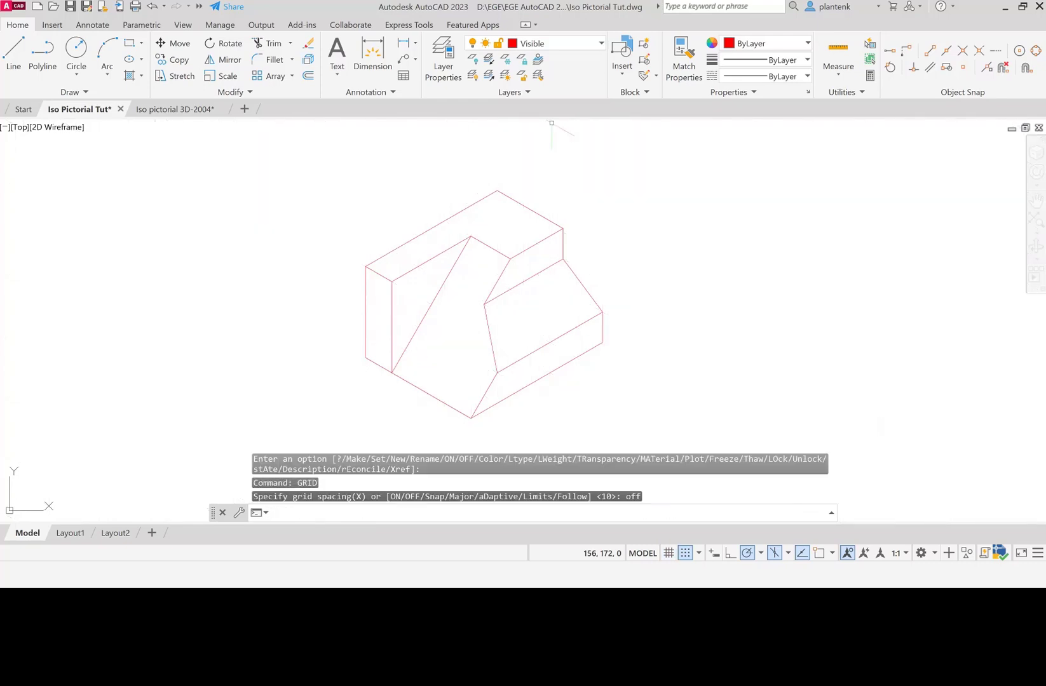